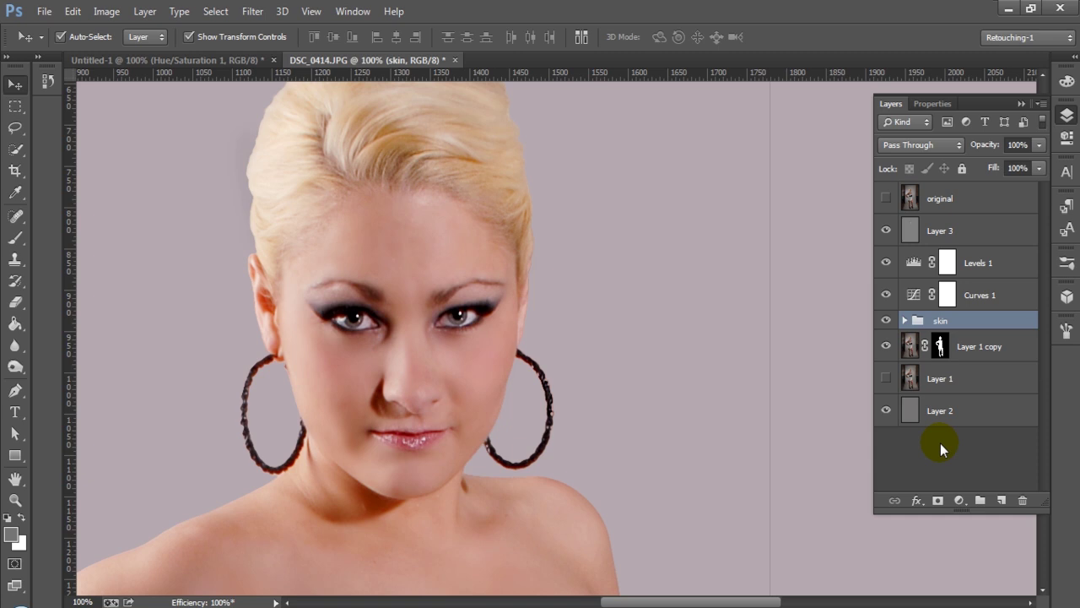
Compare the retouched portrait with the unedited photo by toggling the visibility of the "original" layer
left_click(885, 200)
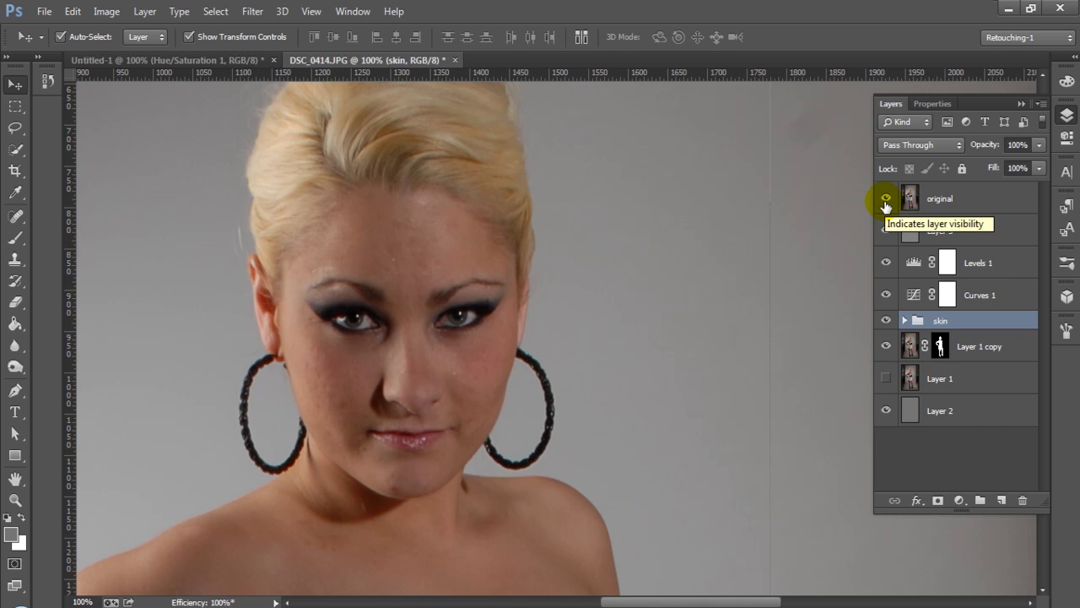
left_click(886, 203)
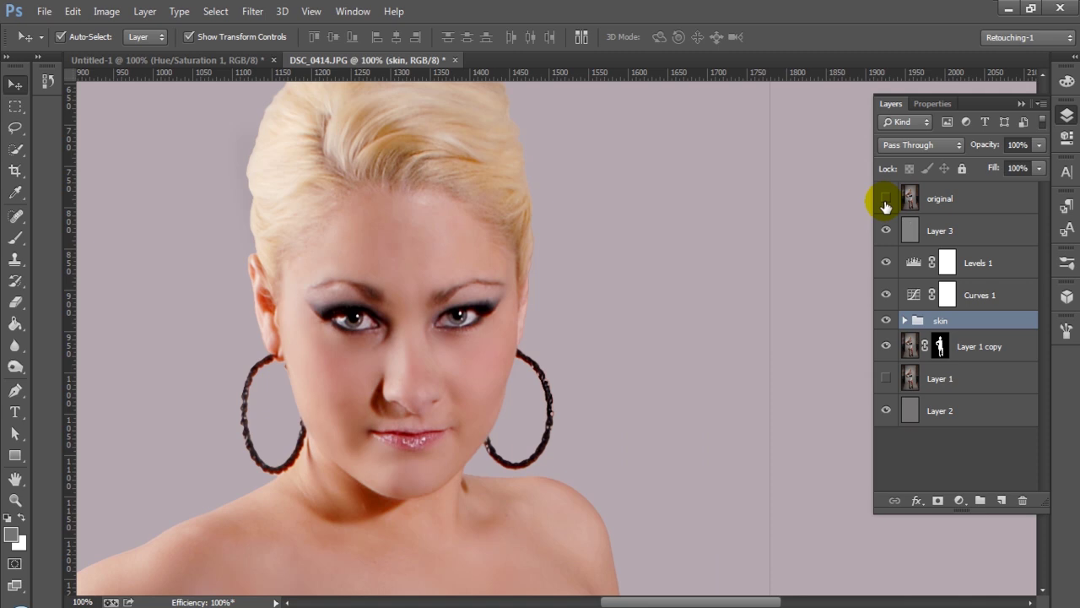
left_click(885, 203)
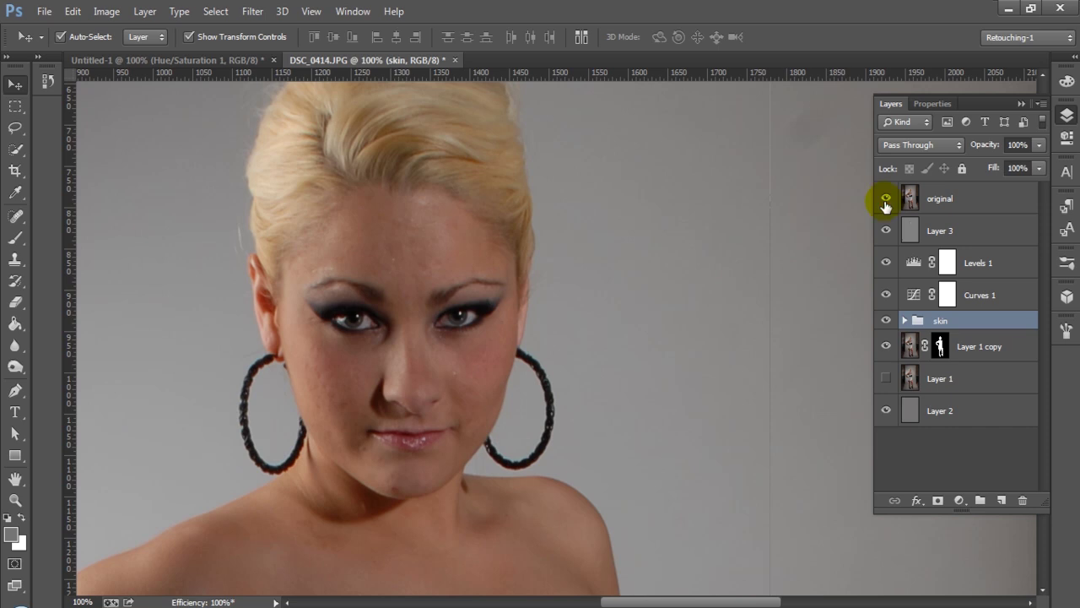
left_click(886, 202)
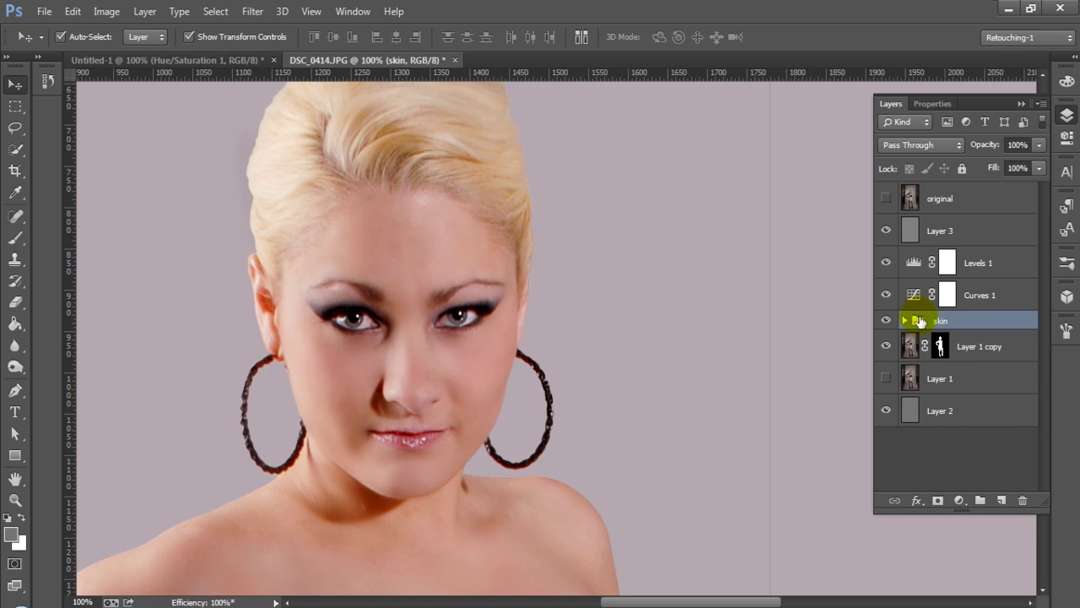
Delete the "skin" group and add a blank layer directly above Layer 1 copy
left_click_drag(932, 321, 1024, 501)
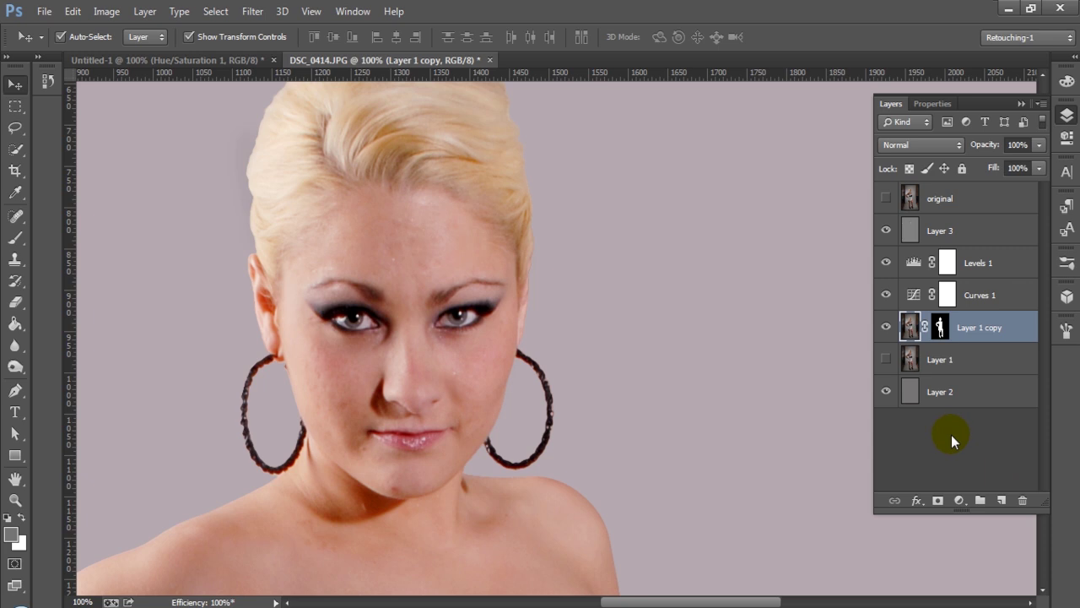
key("ctrl+plus")
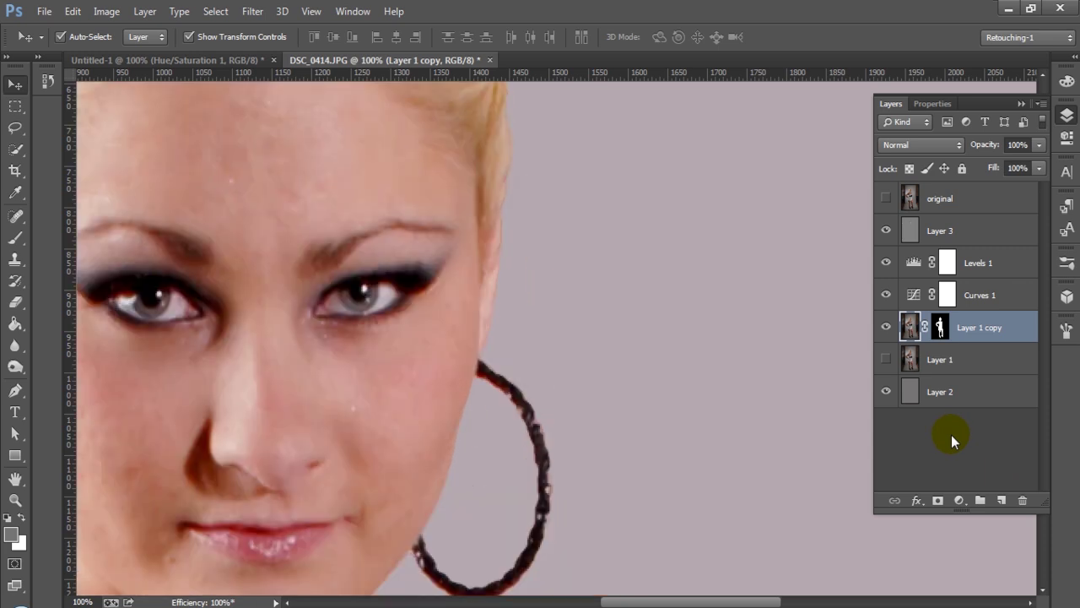
left_click(393, 384)
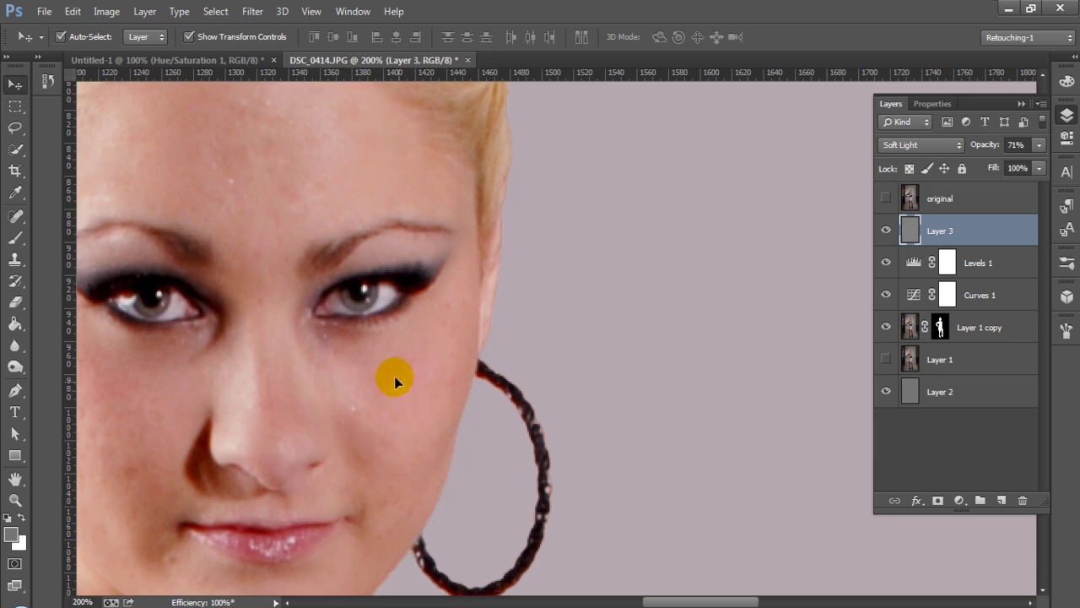
mouse_move(394, 380)
left_mouse_down()
mouse_move(345, 374)
mouse_move(465, 357)
mouse_move(595, 360)
left_mouse_up()
key("space")
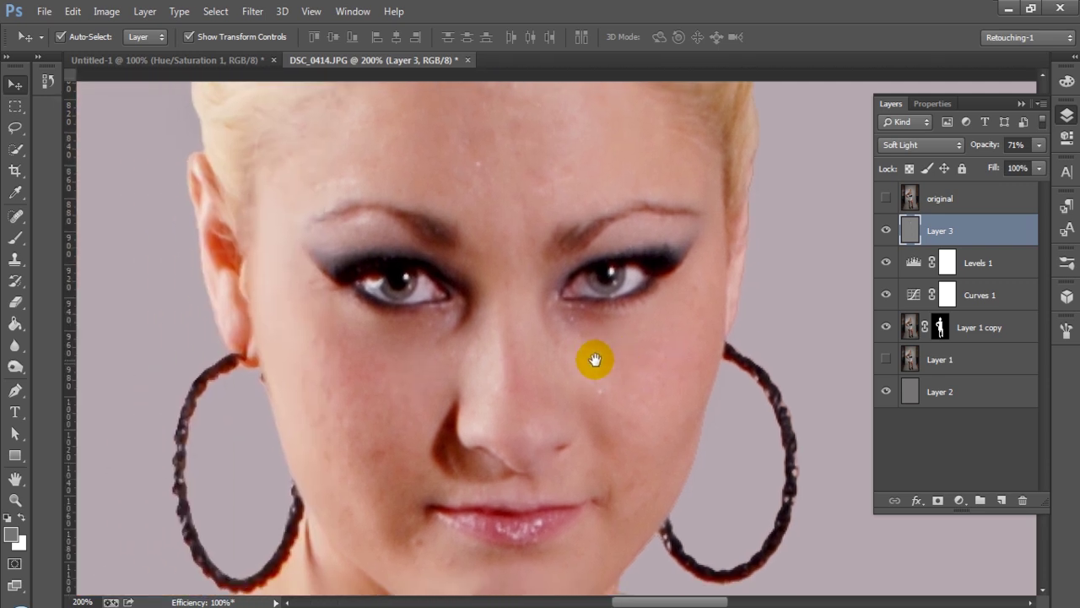
key("ctrl+minus")
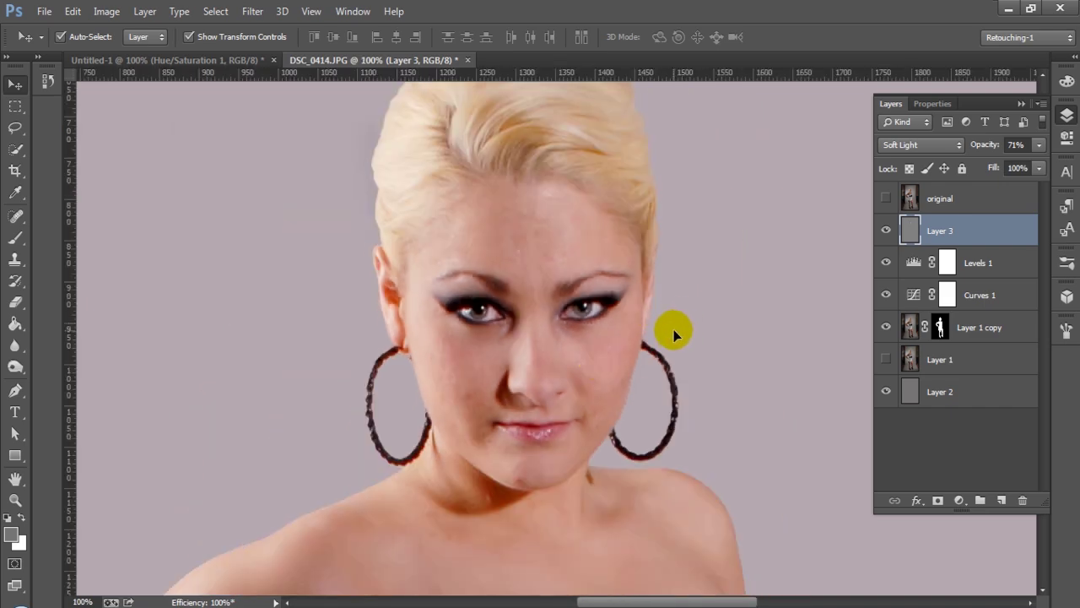
left_click(983, 334)
left_click(1002, 499)
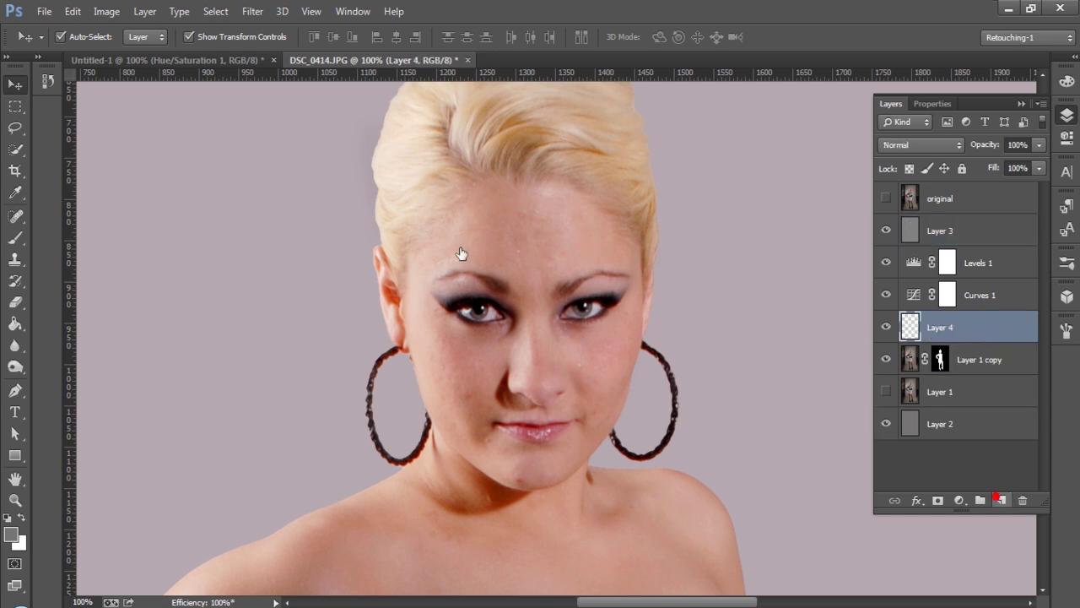
Dab over the blemishes on the subject's right cheek with the Spot Healing Brush in Content-Aware mode
left_click(16, 218)
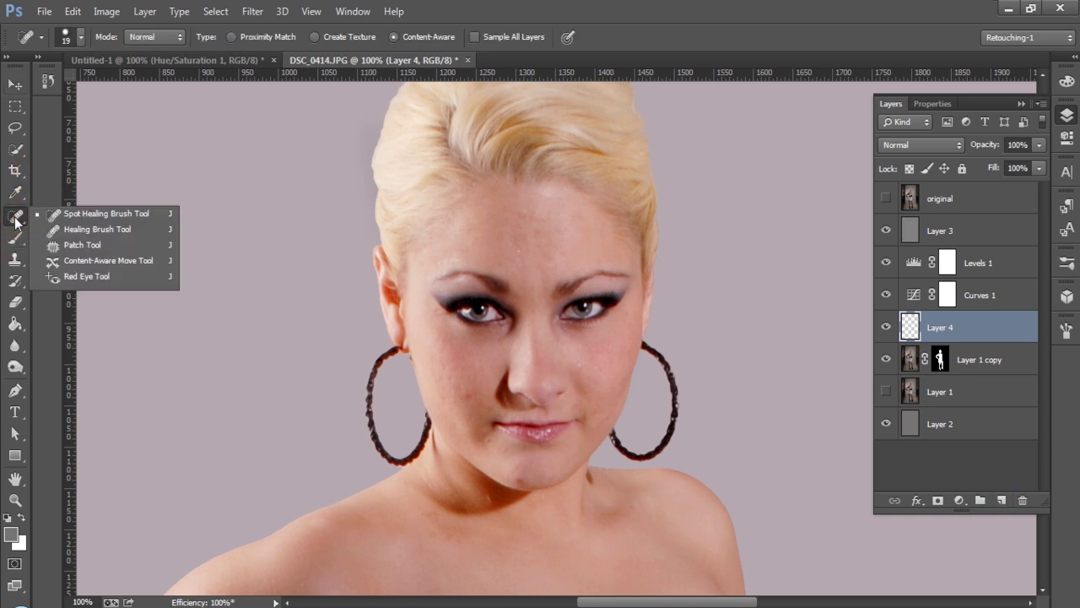
left_click(458, 388)
left_click(454, 385)
left_click(470, 414)
left_click(444, 366)
left_click(444, 367)
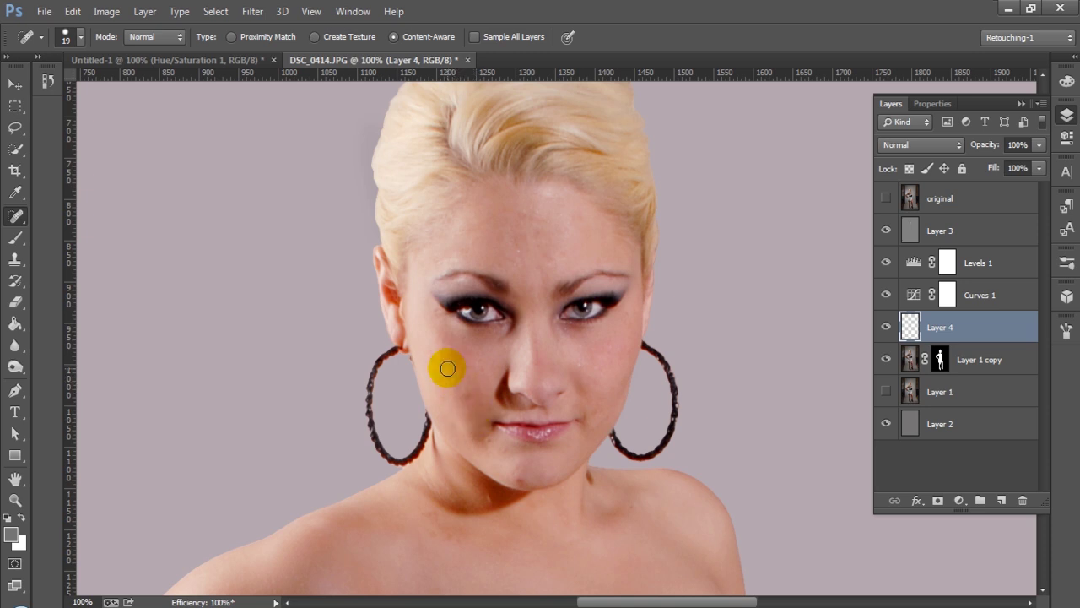
left_click(441, 341)
left_click(471, 392)
left_click(478, 410)
left_click(477, 439)
left_click(465, 393)
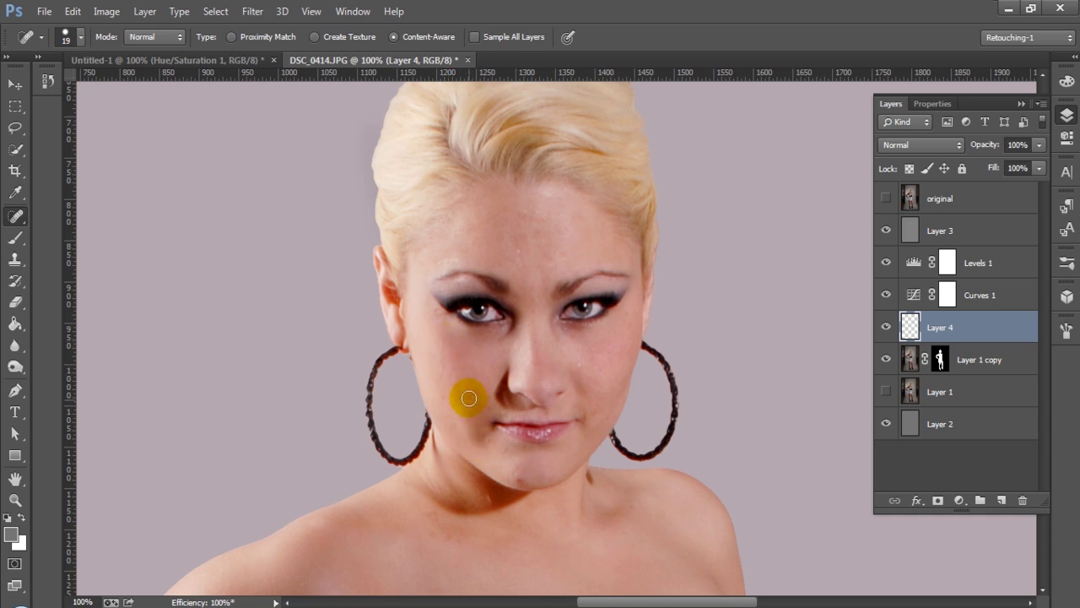
left_click(473, 411)
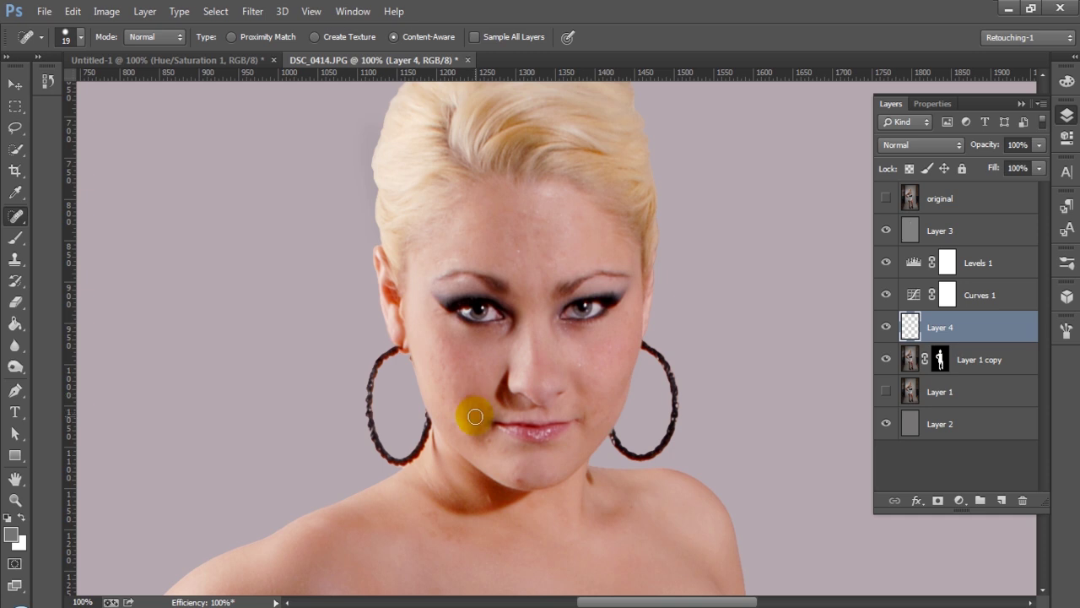
Paint over the forehead blemishes and the spot between the eyebrows with the Spot Healing Brush
left_click(535, 205)
left_click(547, 218)
left_click_drag(547, 219, 478, 229)
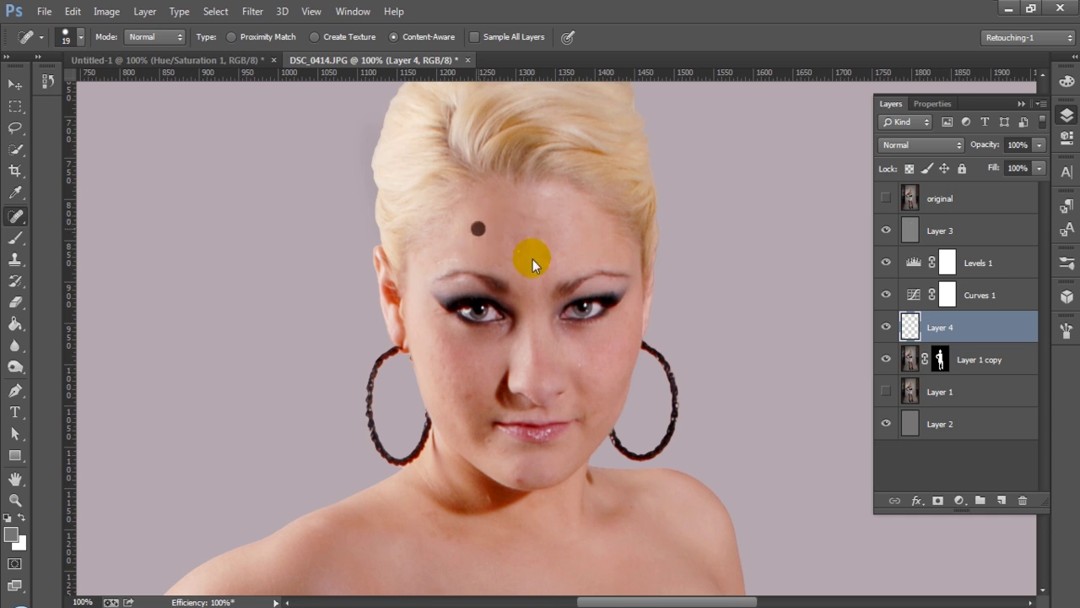
mouse_move(536, 218)
left_mouse_down()
mouse_move(547, 218)
mouse_move(516, 260)
left_mouse_up()
left_click(521, 252)
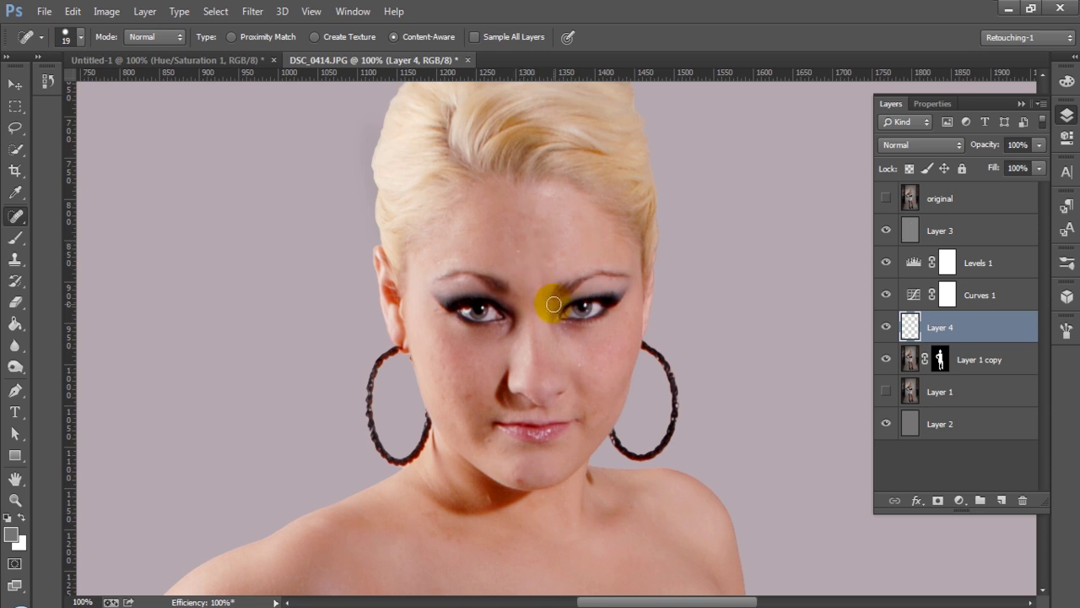
Switch to the Healing Brush and retouch the forehead and brow area, sampling from all layers
right_click(15, 218)
left_click(46, 225)
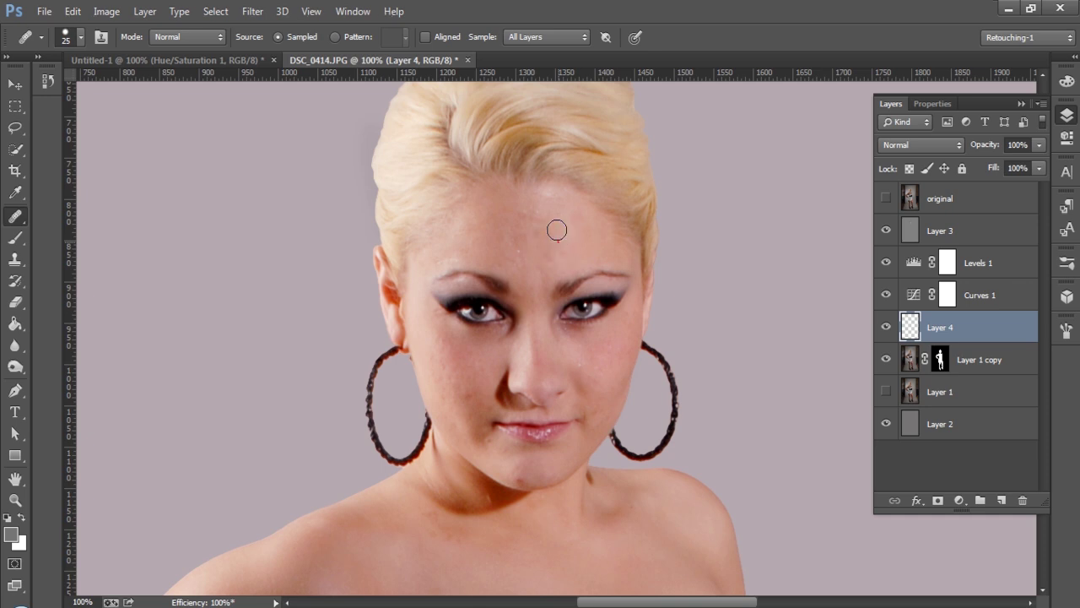
mouse_move(553, 222)
left_mouse_down()
mouse_move(521, 212)
mouse_move(476, 224)
left_mouse_up()
left_click(549, 293)
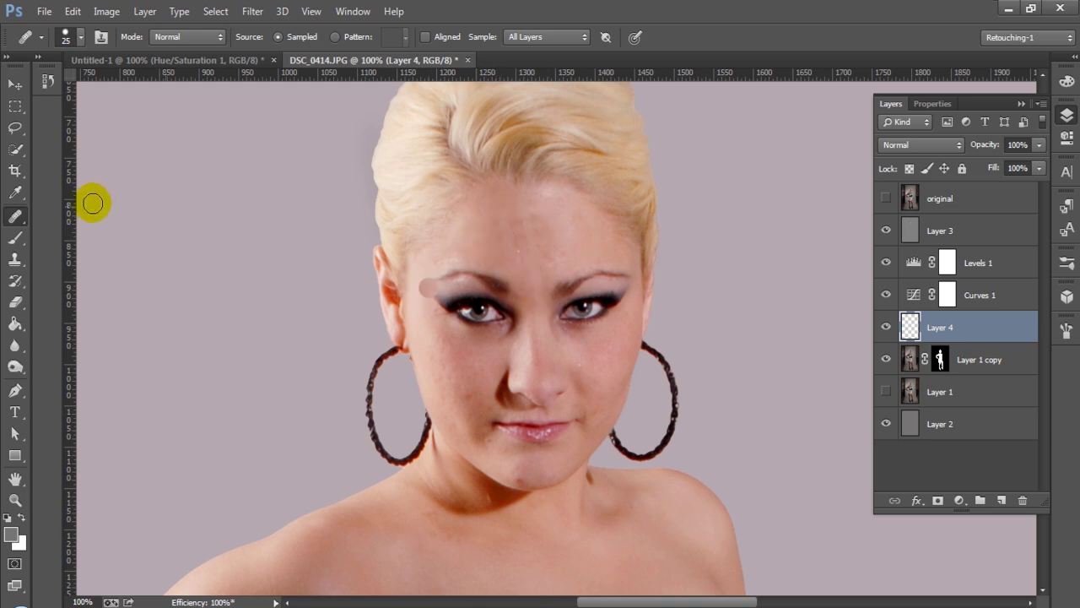
Return to the Spot Healing Brush and dab over marks on the right cheek, chin, neck and chest
right_click(15, 221)
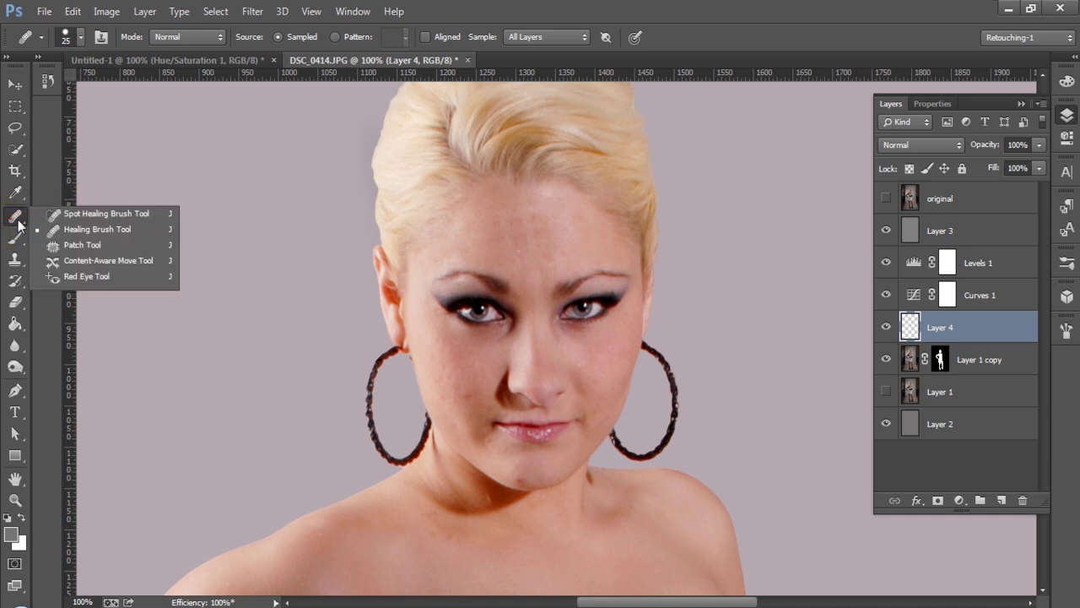
left_click(68, 214)
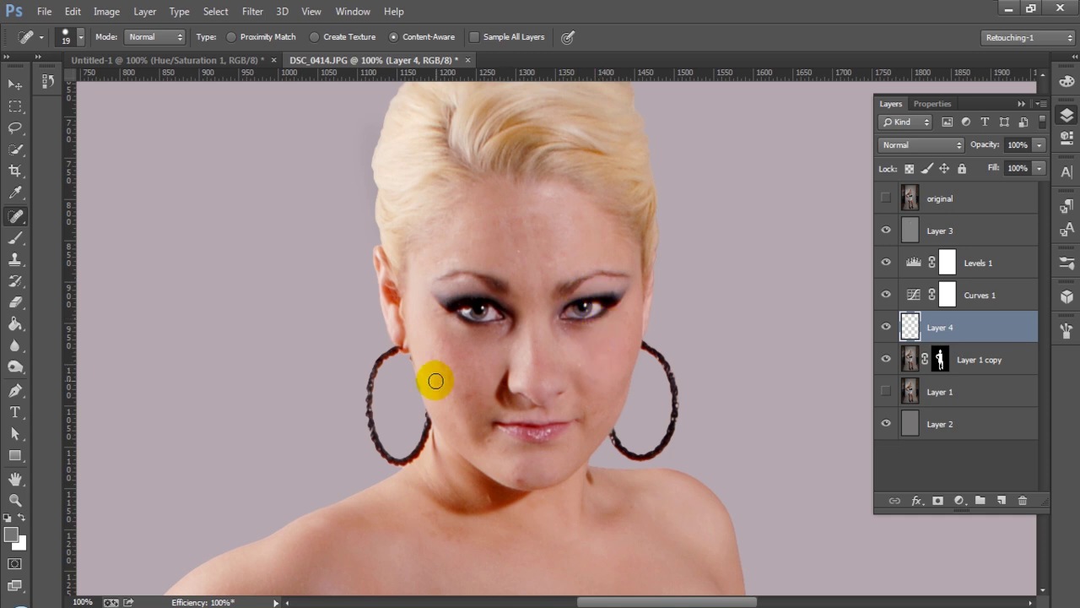
left_click(467, 388)
mouse_move(478, 434)
left_mouse_down()
mouse_move(532, 468)
mouse_move(514, 470)
mouse_move(519, 479)
mouse_move(555, 475)
mouse_move(532, 470)
mouse_move(545, 465)
left_mouse_up()
left_click(519, 479)
left_click(482, 492)
left_click(368, 537)
left_click(358, 574)
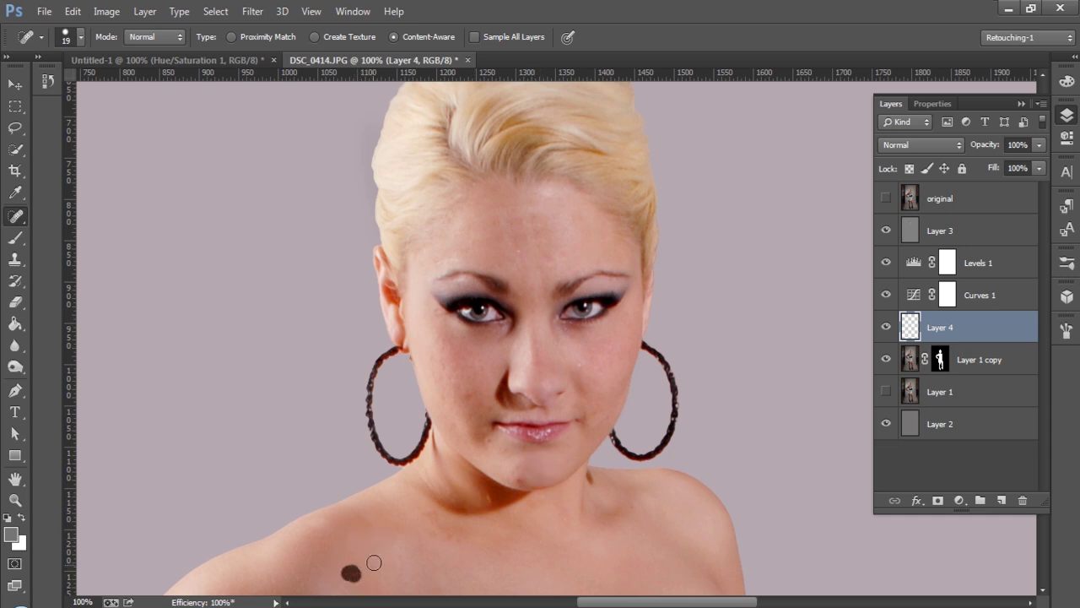
left_click(377, 532)
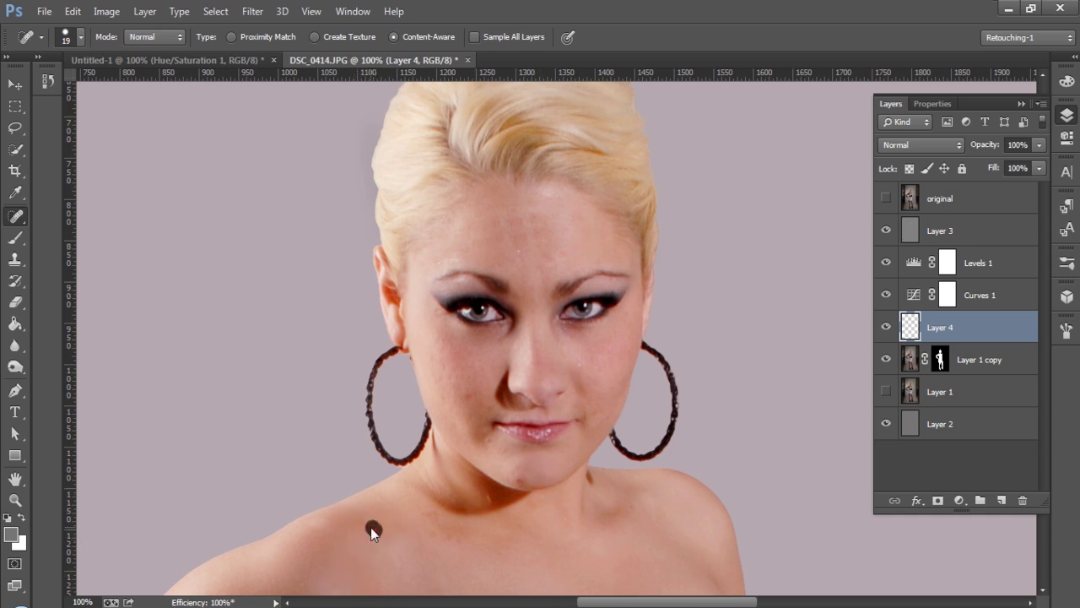
Spot-heal the marks above the left eyebrow and the remaining blemishes on the right cheek
left_click(577, 269)
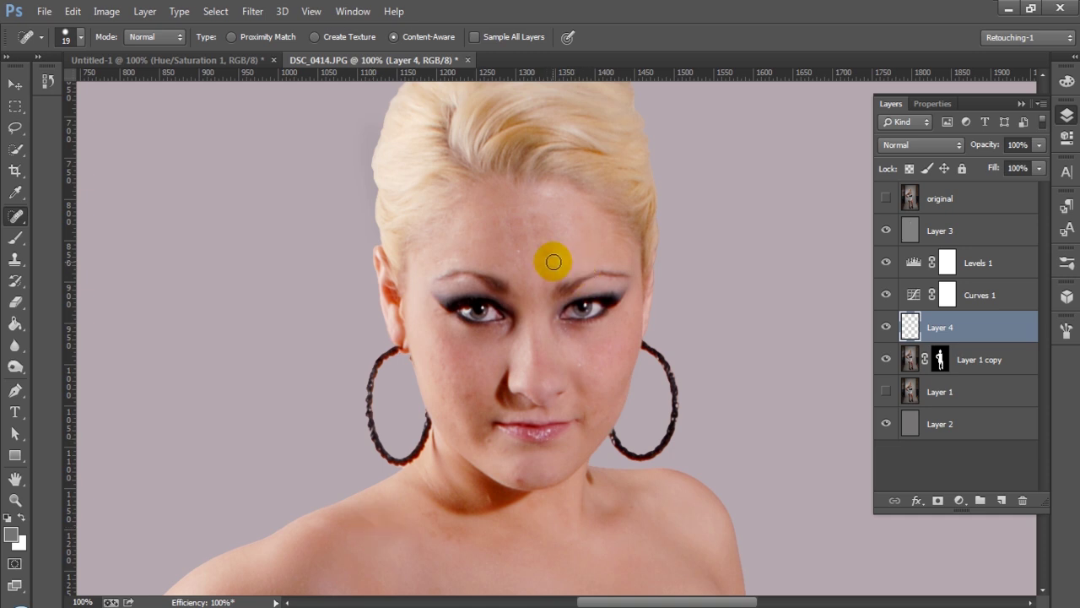
left_click(565, 252)
left_click(468, 395)
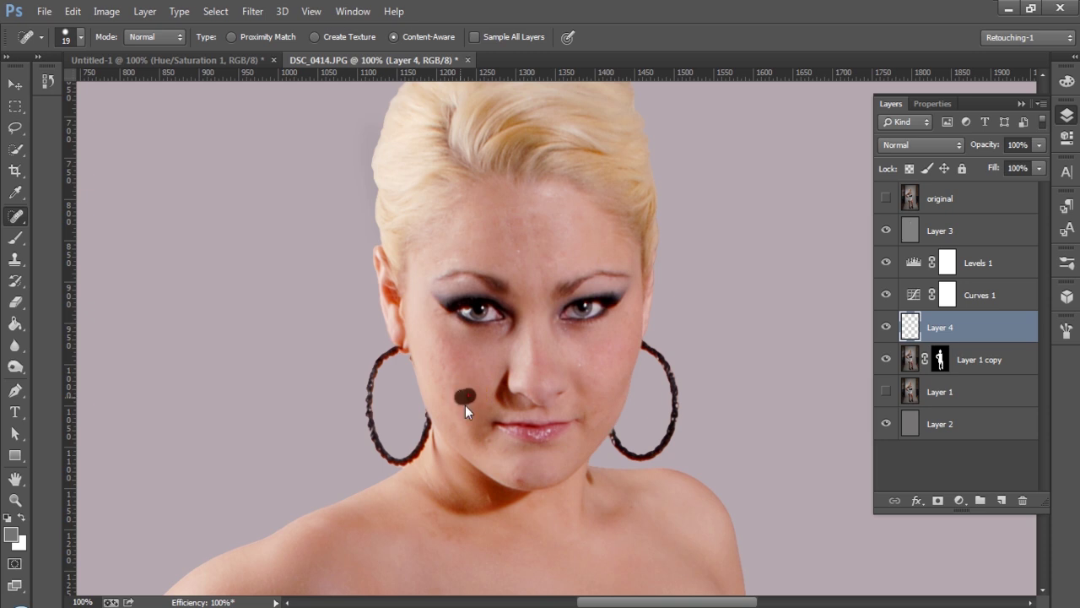
left_click(456, 381)
left_click(483, 368)
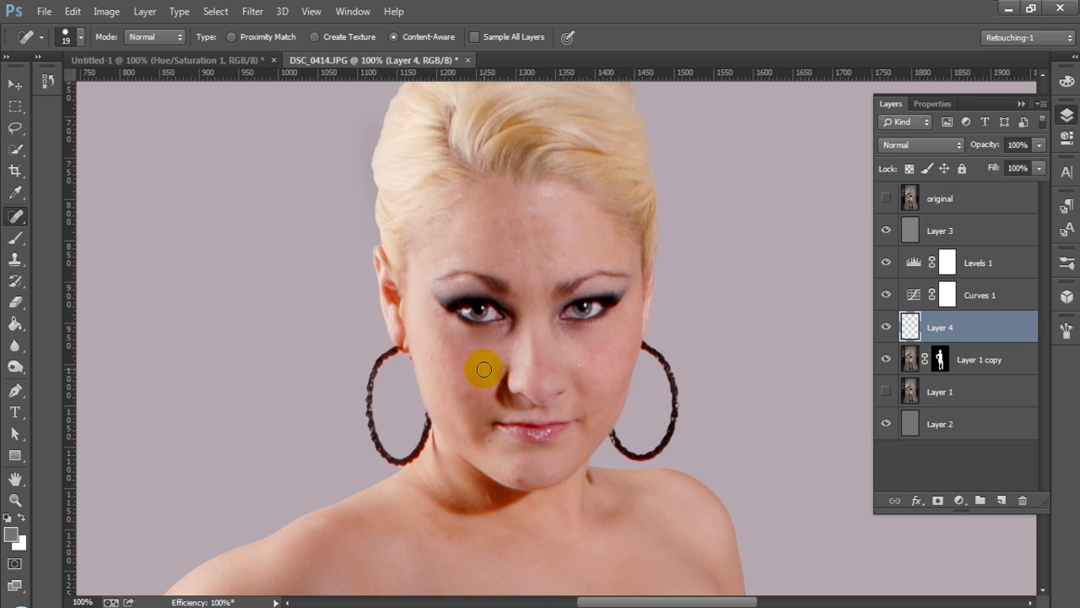
left_click(442, 370)
left_click(467, 394)
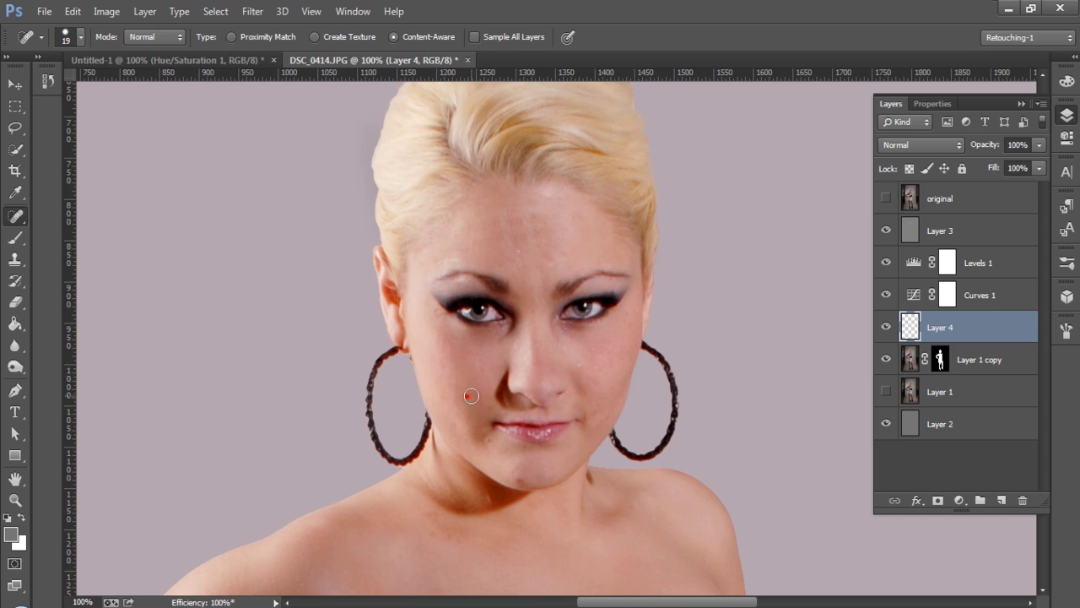
Use the Healing Brush, sampling clean skin on the left cheek, to retouch blemishes on both cheeks
left_click(17, 218, "alt")
left_click(611, 364, "alt")
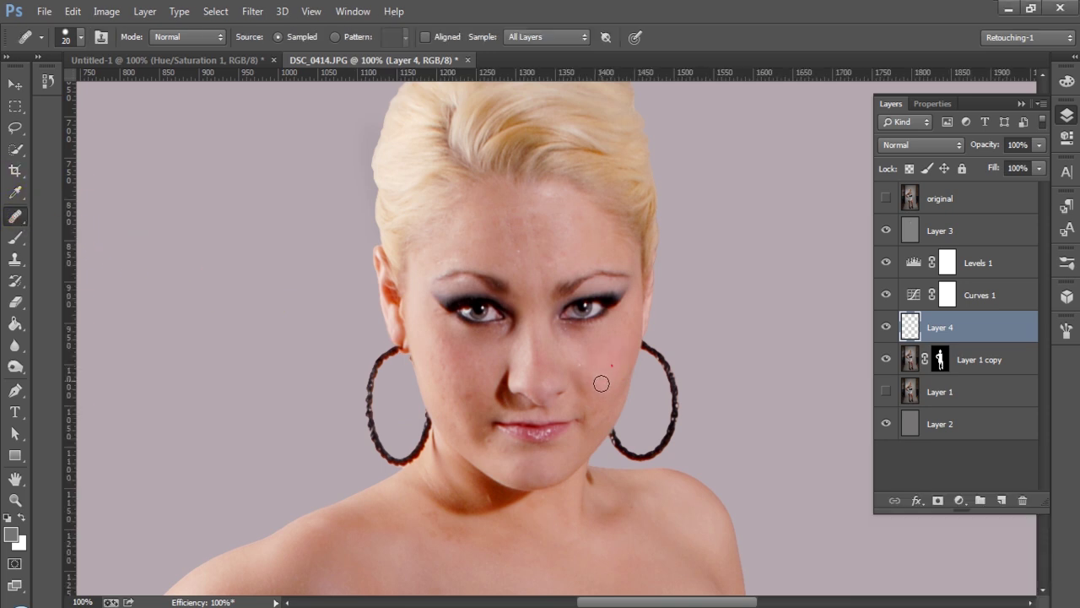
mouse_move(593, 371)
left_mouse_down()
mouse_move(579, 357)
mouse_move(585, 366)
left_mouse_up()
left_click_drag(516, 371, 491, 379)
left_click(470, 397)
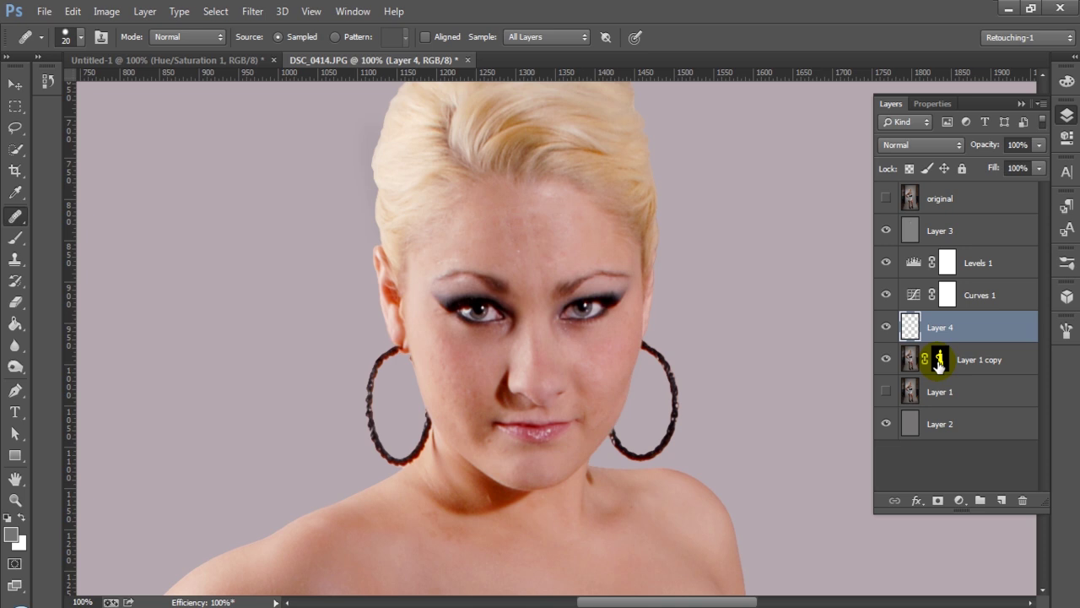
Load Layer 1 copy's mask as a selection and copy the selected subject from that layer onto a new layer
left_click(940, 361, "ctrl")
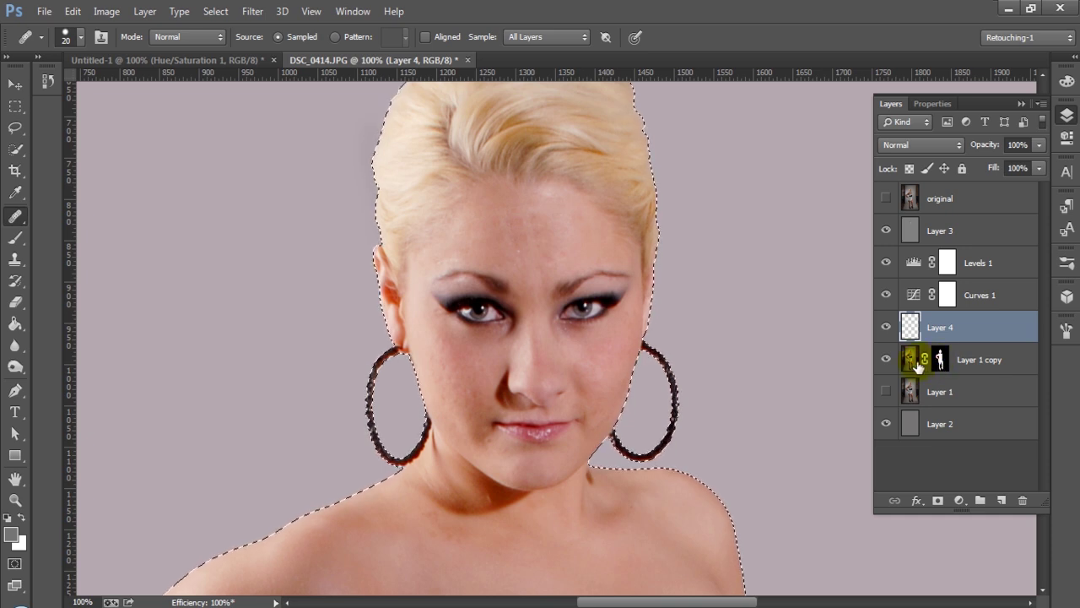
left_click(918, 364)
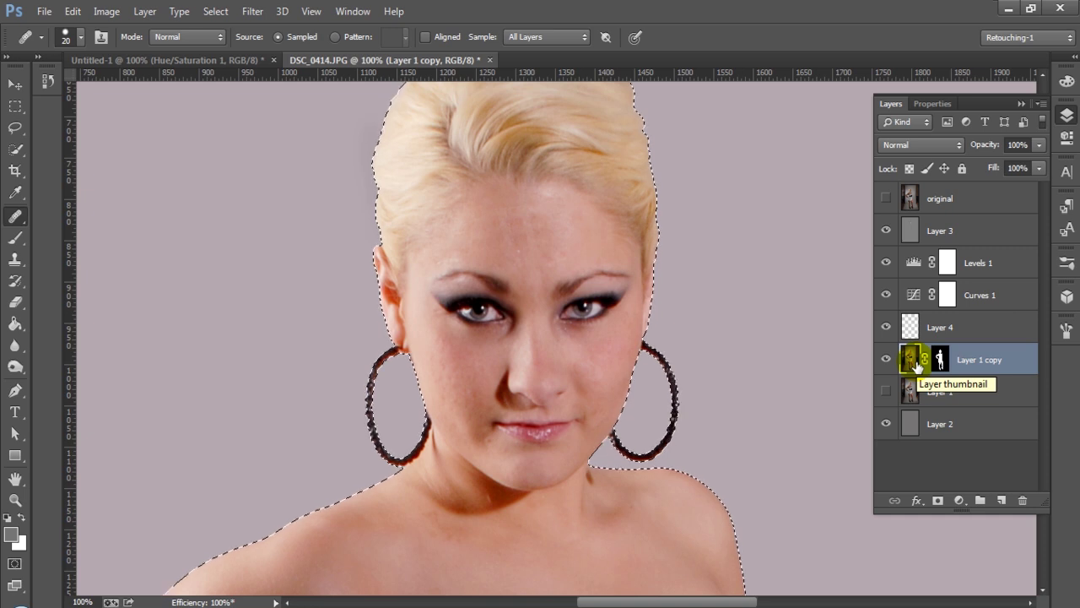
key("ctrl+j")
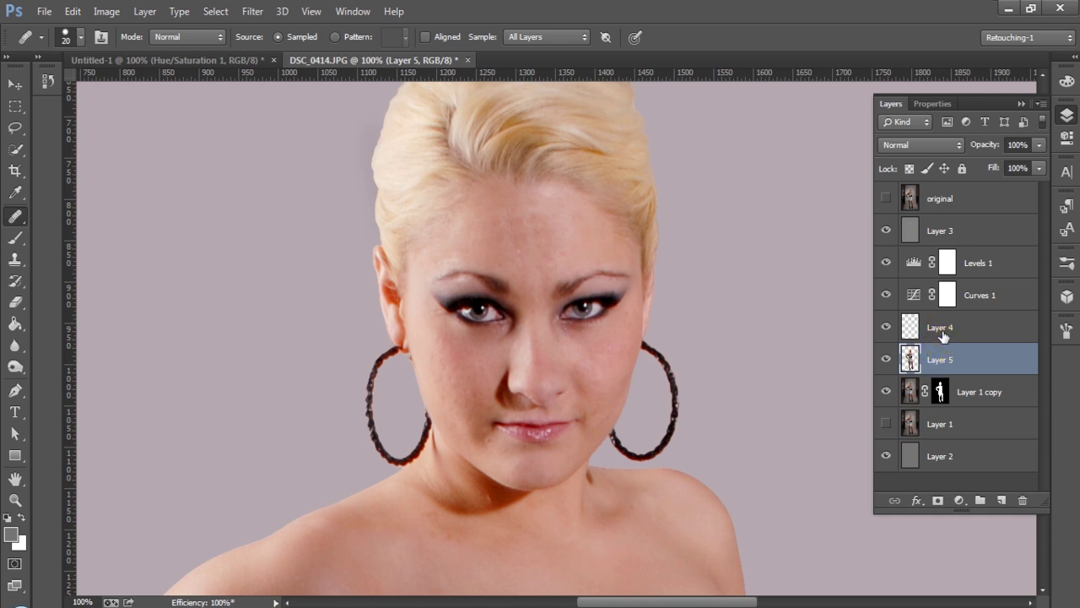
Merge the copied subject layer, Layer 5, with the healing layer, Layer 4
left_click(943, 336, "shift")
right_click(943, 336)
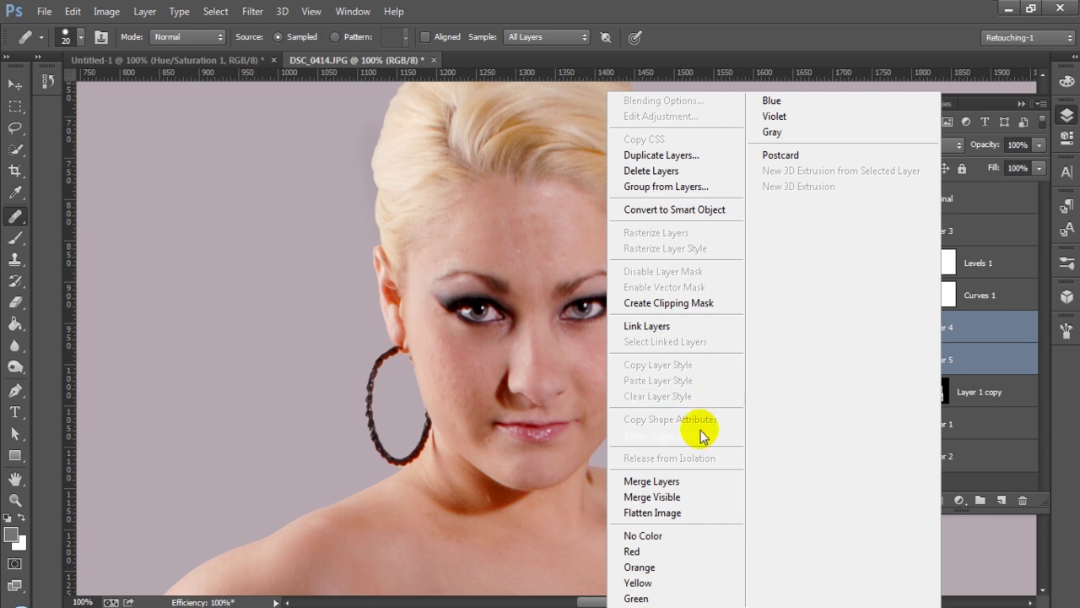
left_click(694, 477)
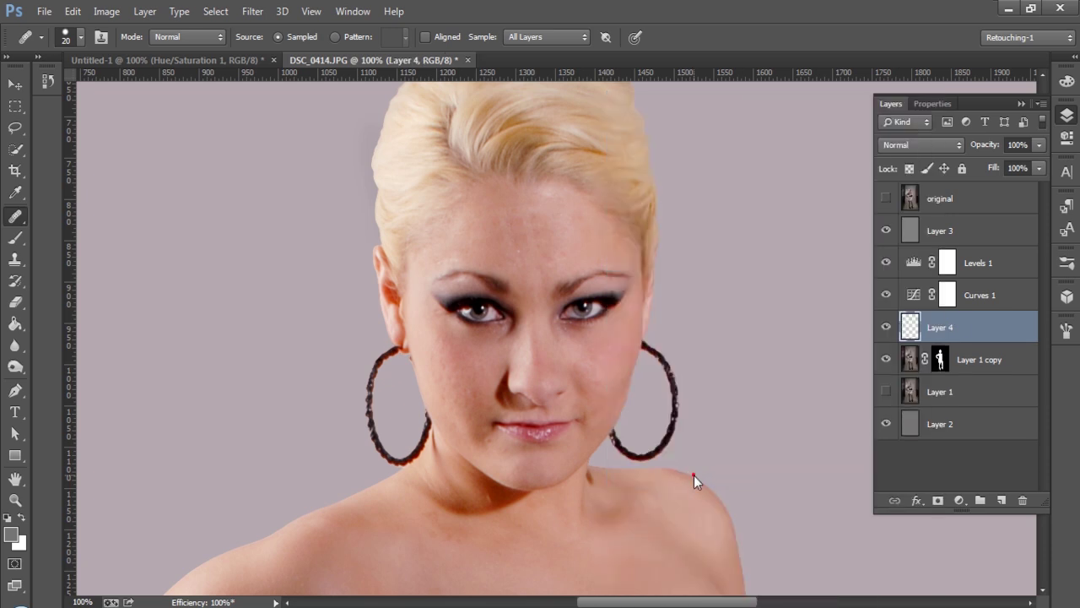
left_click(808, 342)
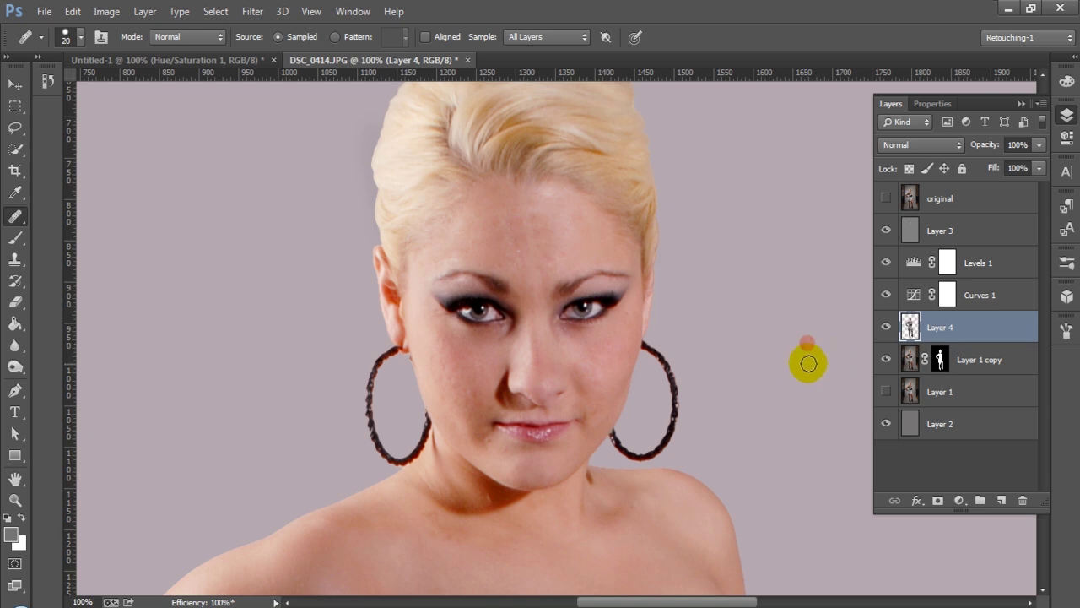
left_click(813, 355)
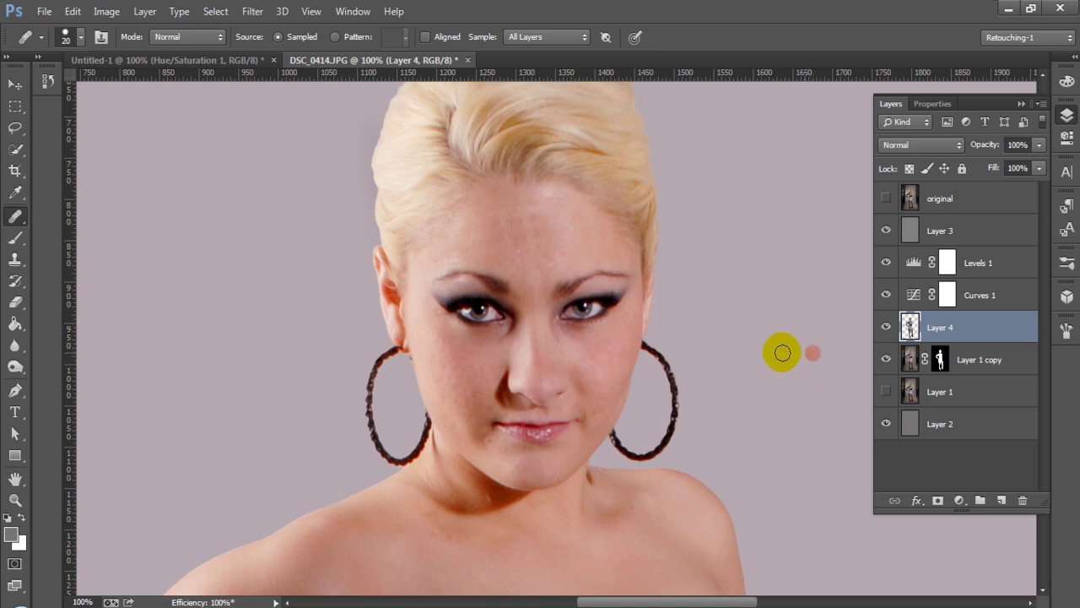
Apply a Gaussian Blur with a radius of 4.1 pixels to Layer 4
left_click(441, 128)
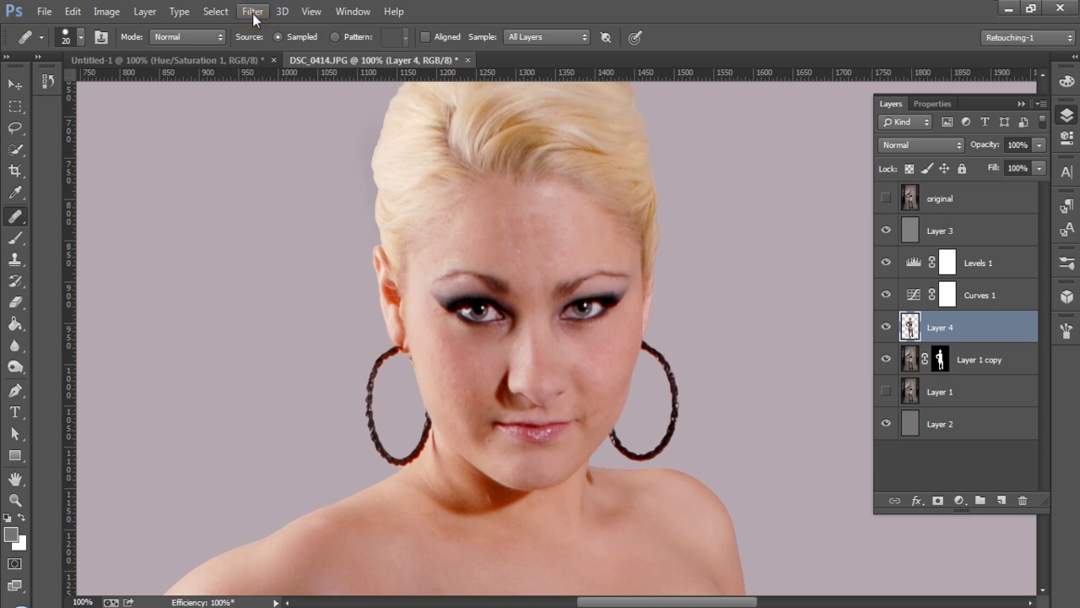
left_click(254, 18)
mouse_move(366, 313)
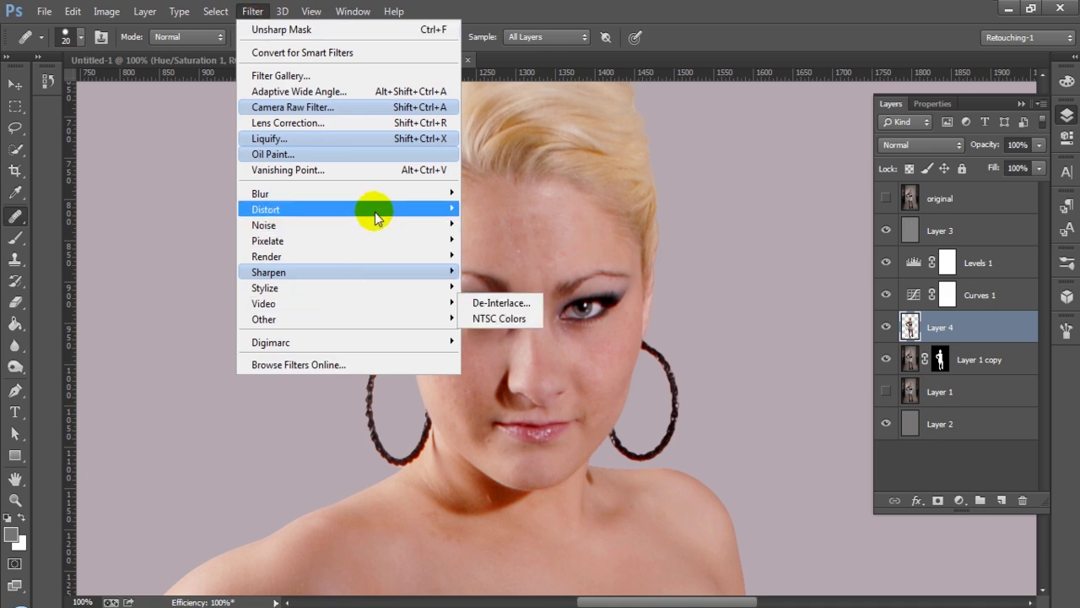
mouse_move(402, 201)
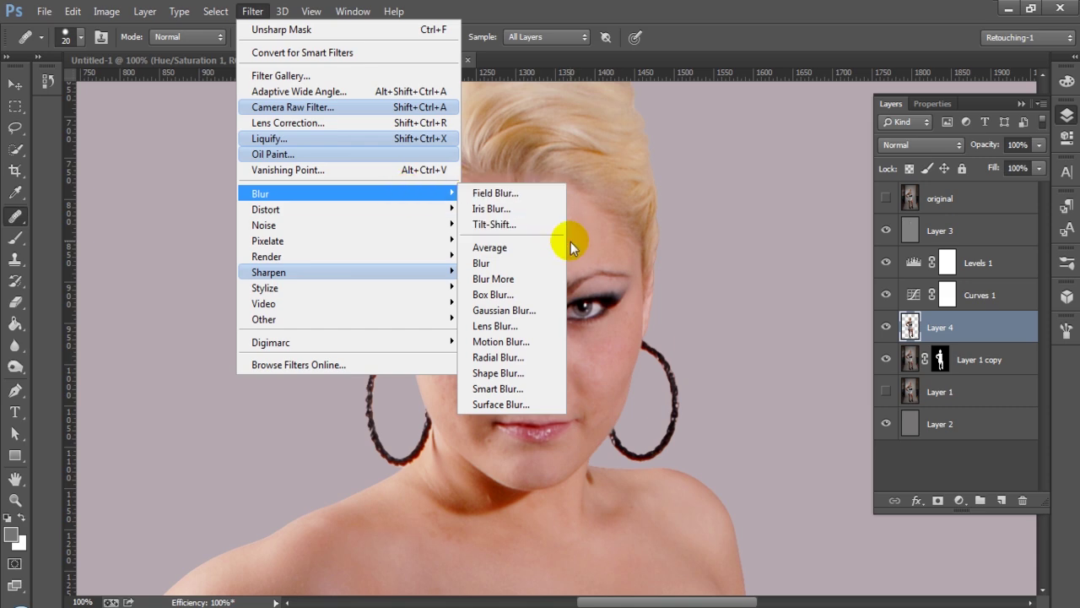
left_click(516, 311)
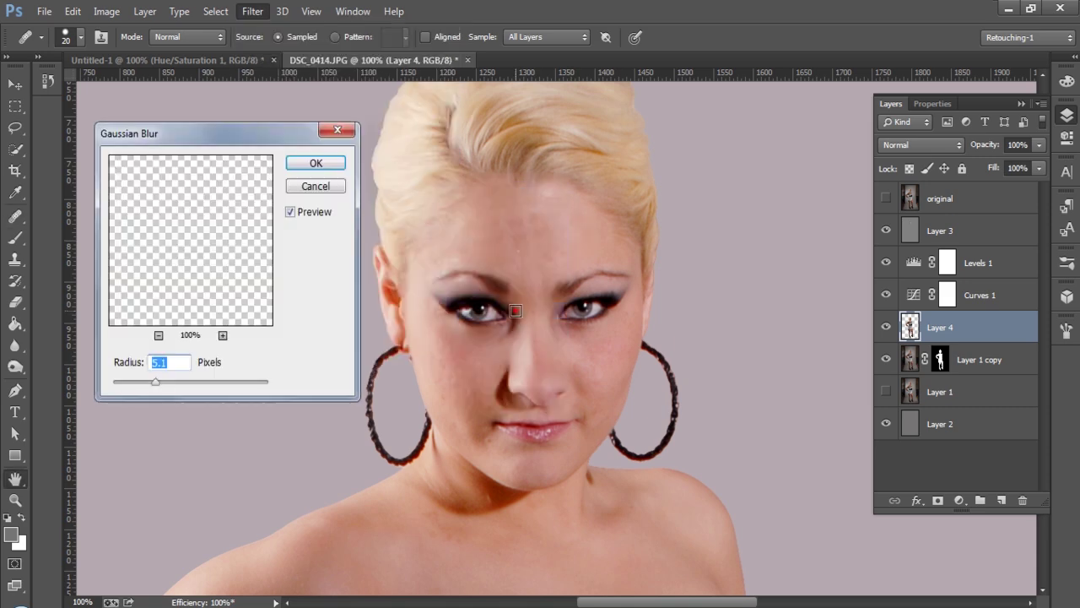
left_click(162, 384)
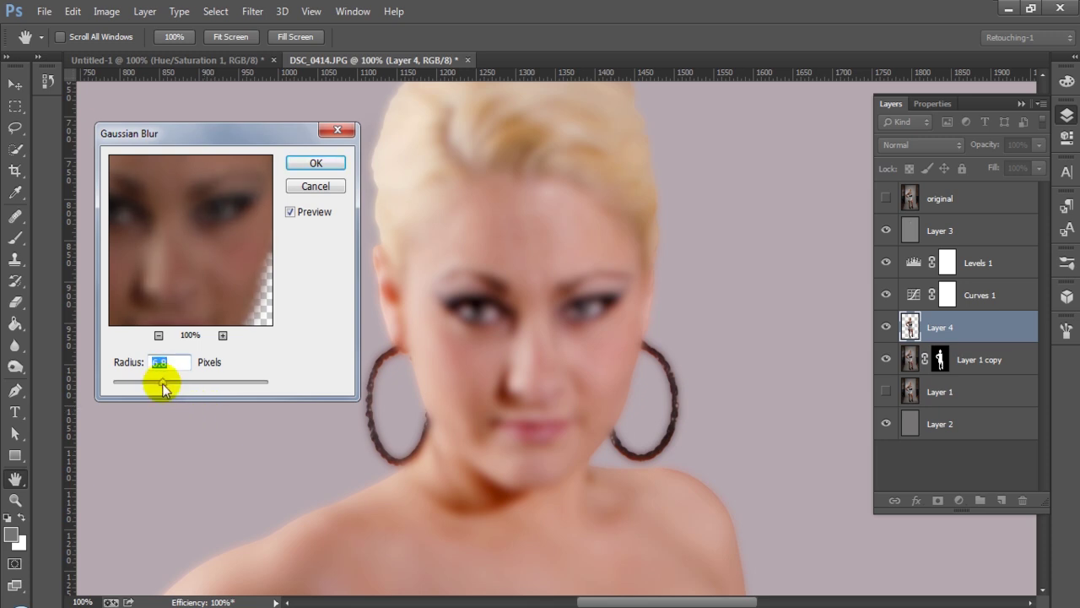
left_click_drag(162, 384, 147, 387)
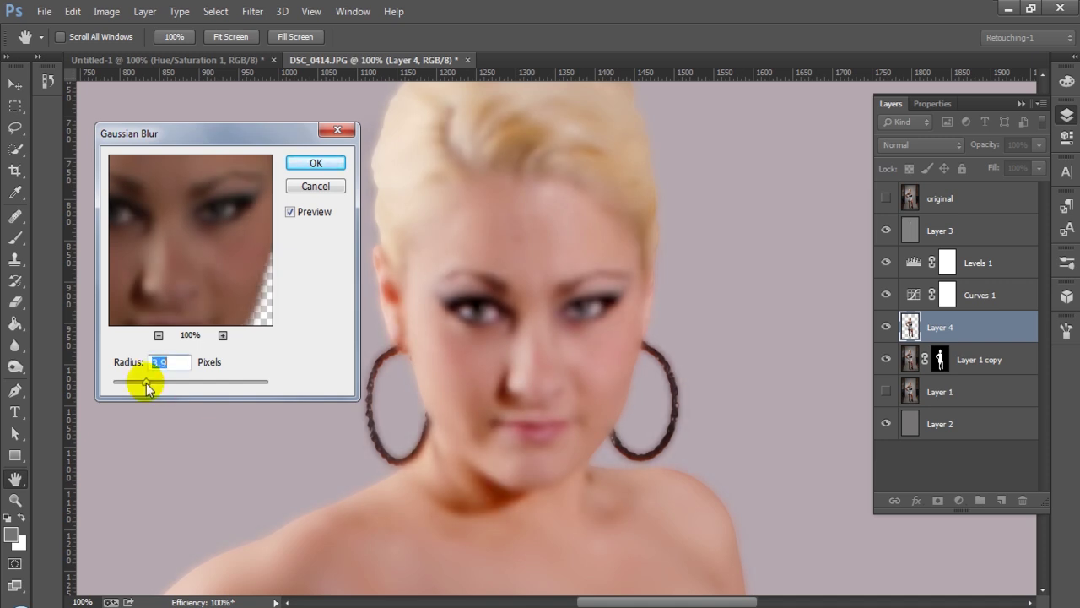
left_click_drag(146, 384, 148, 385)
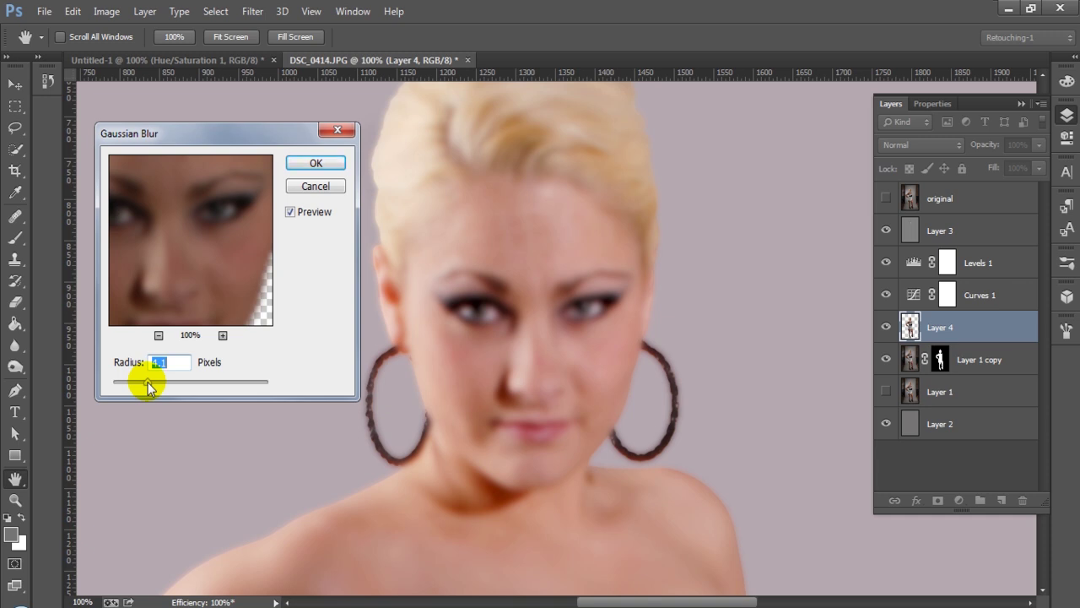
left_click(318, 165)
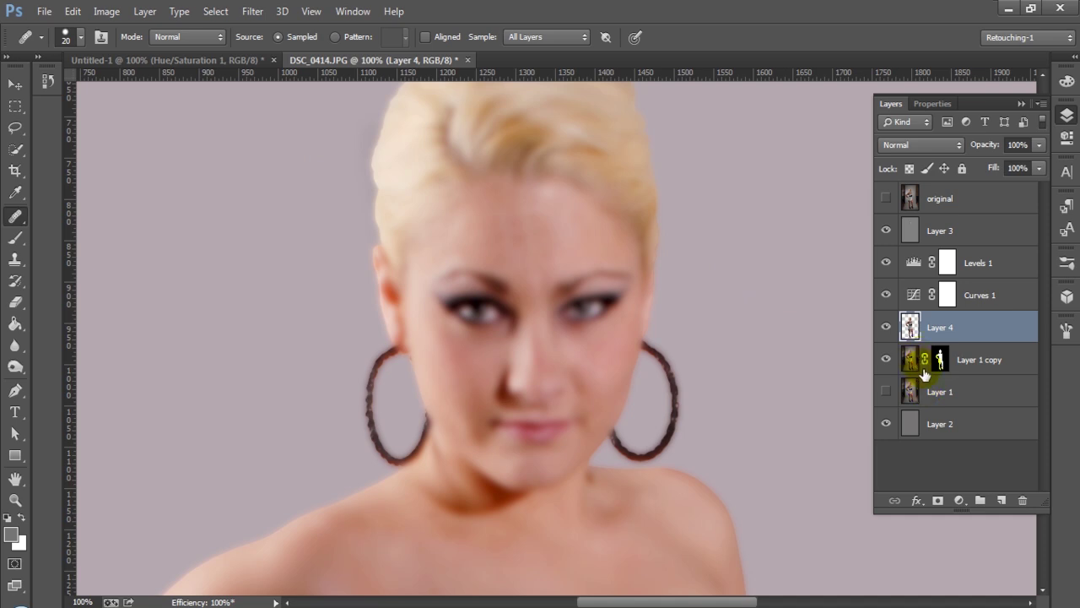
Add a black layer mask to blurred Layer 4, activate the Brush tool and lower the layer's opacity to 80%
left_click(937, 501, "alt")
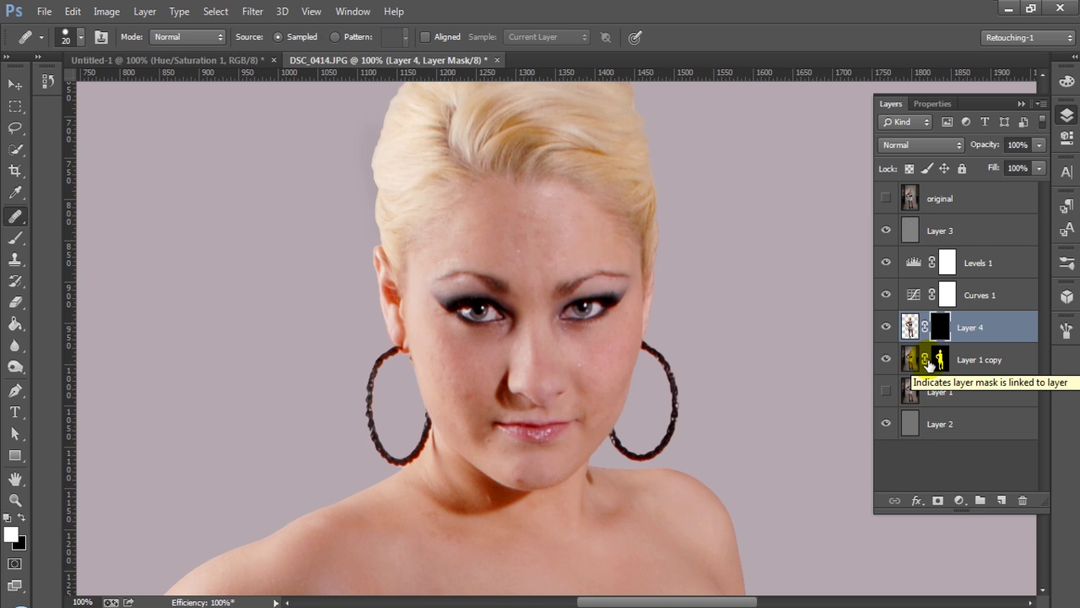
key("b")
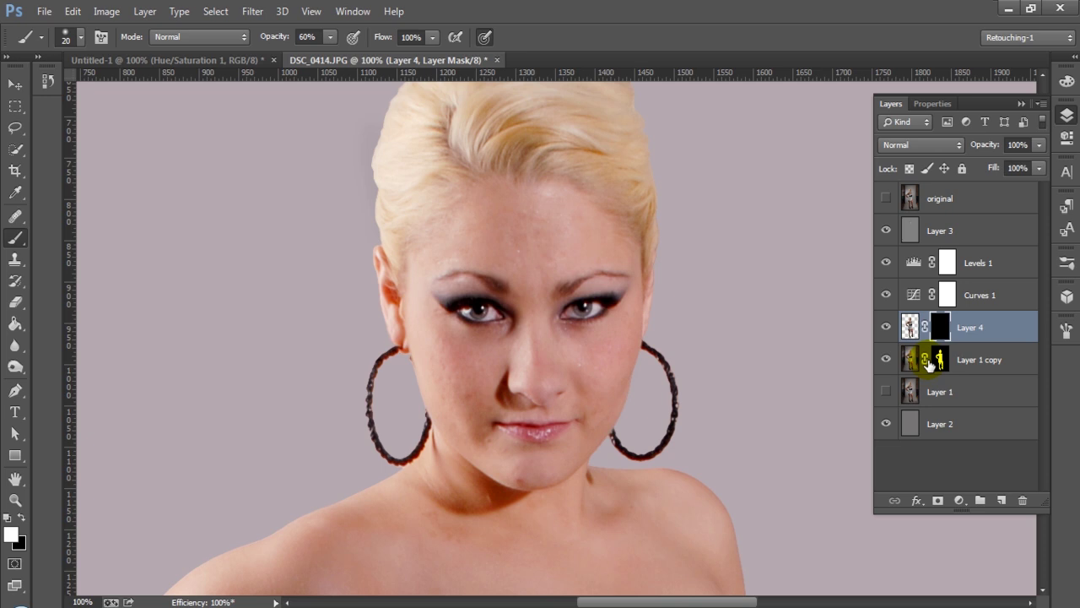
left_click(1041, 145)
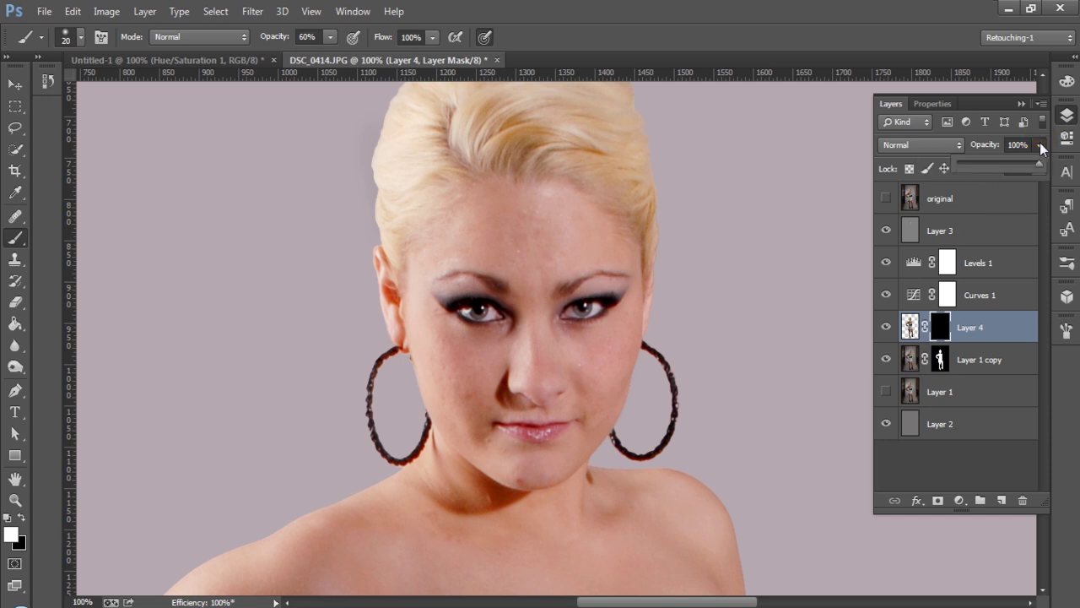
left_click_drag(1026, 167, 1023, 168)
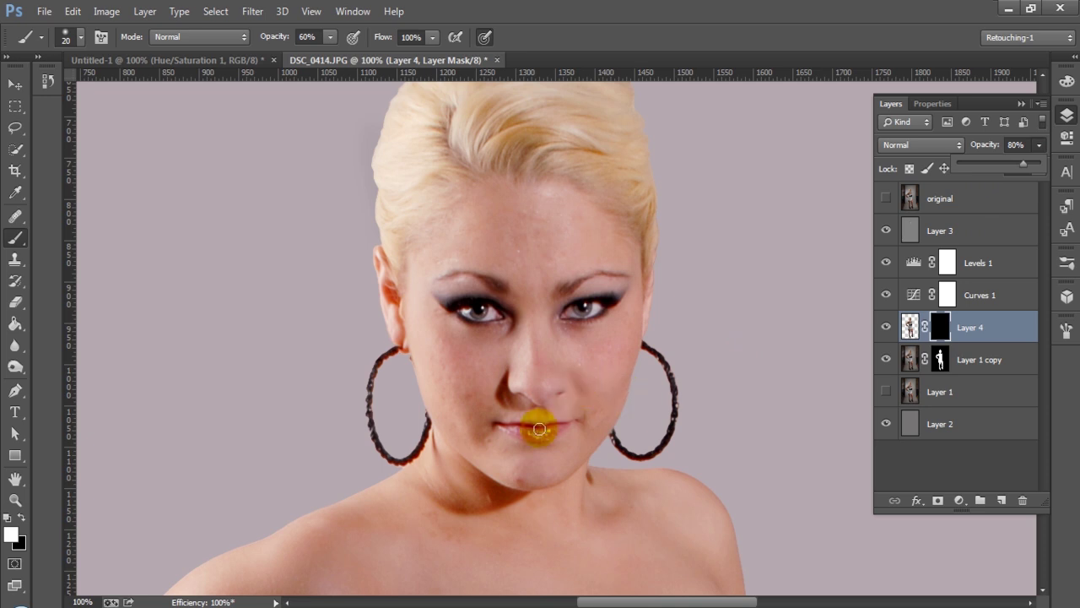
Paint with white at 60% brush opacity on Layer 4's mask over the chin and left cheek
left_click(525, 481)
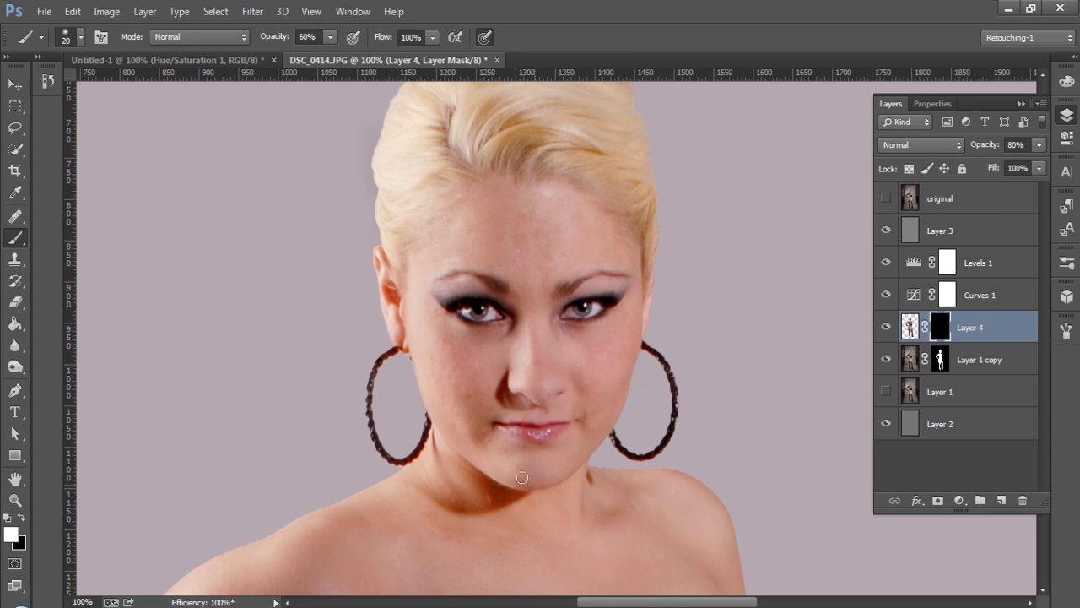
mouse_move(533, 456)
left_mouse_down()
mouse_move(475, 435)
mouse_move(460, 391)
mouse_move(476, 394)
mouse_move(481, 381)
mouse_move(475, 410)
mouse_move(482, 383)
mouse_move(445, 375)
left_mouse_up()
left_click(445, 378, "ctrl")
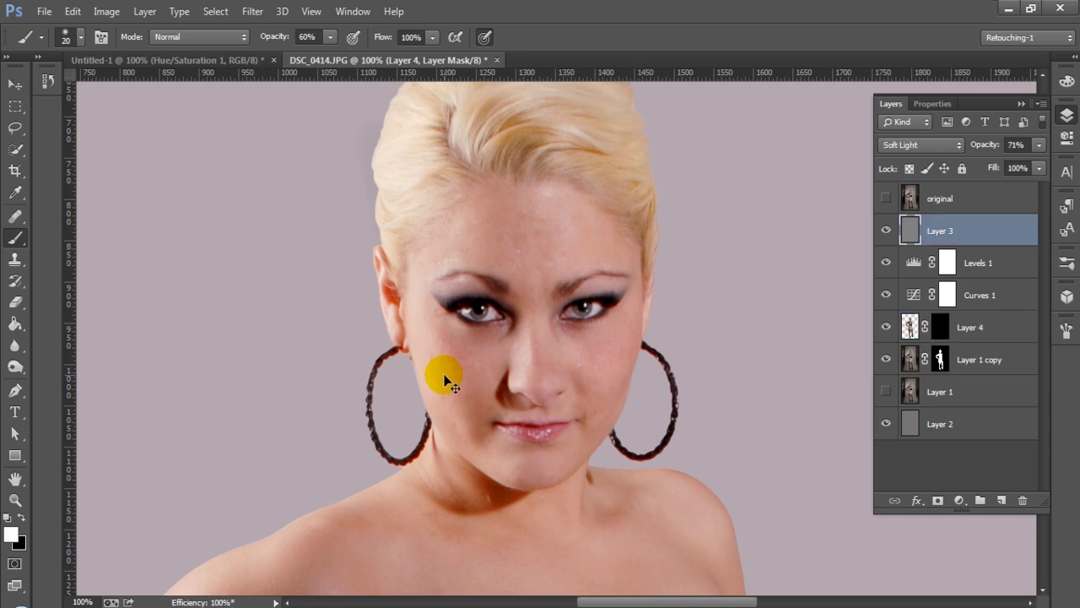
Try brushing over the left cheek on Layer 3 with the brush enlarged to 35 px
key("ctrl+plus")
scroll(443, 374, "up", 1)
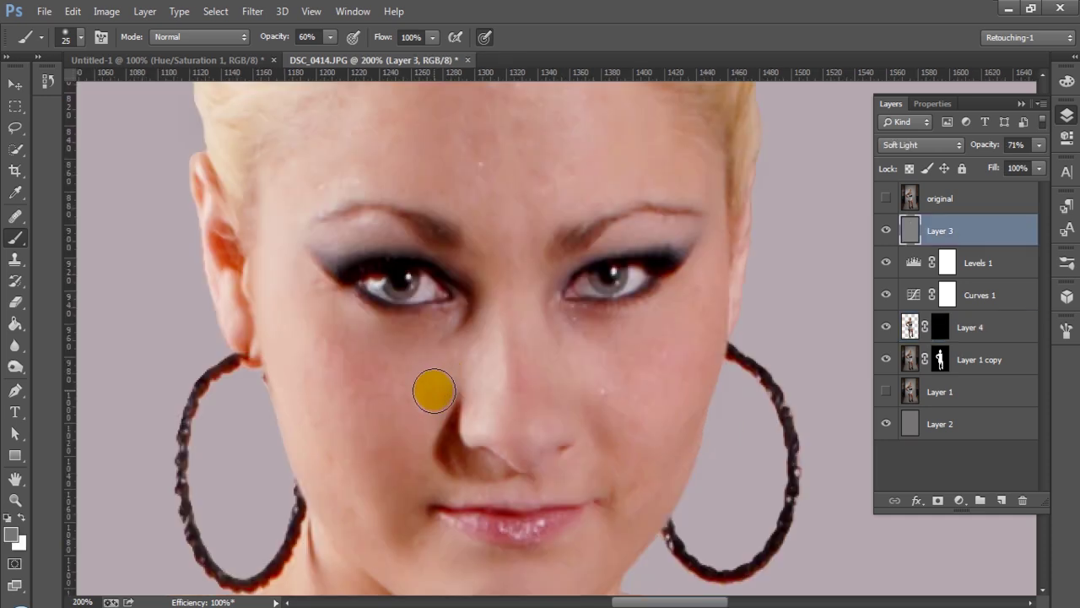
key("bracketright")
left_click_drag(406, 376, 421, 373)
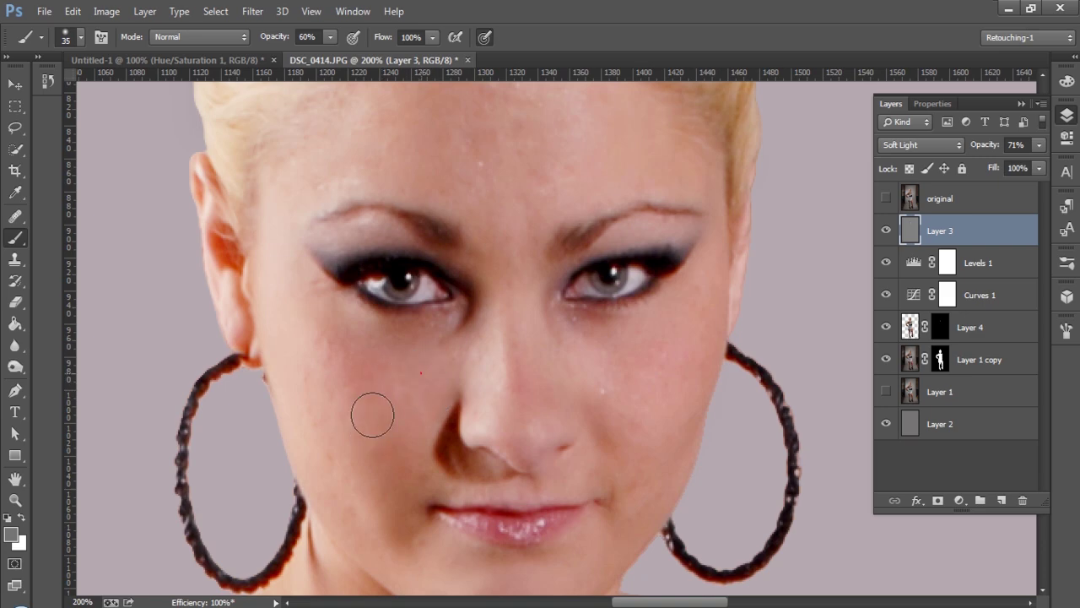
mouse_move(363, 515)
left_mouse_down()
mouse_move(379, 533)
mouse_move(333, 480)
mouse_move(330, 383)
mouse_move(311, 324)
mouse_move(342, 385)
mouse_move(309, 338)
mouse_move(341, 374)
mouse_move(333, 398)
left_mouse_up()
Paint with white on Layer 4's mask over the nose, cheeks and forehead, enlarging the brush to 50 px
left_click_drag(940, 327, 942, 331)
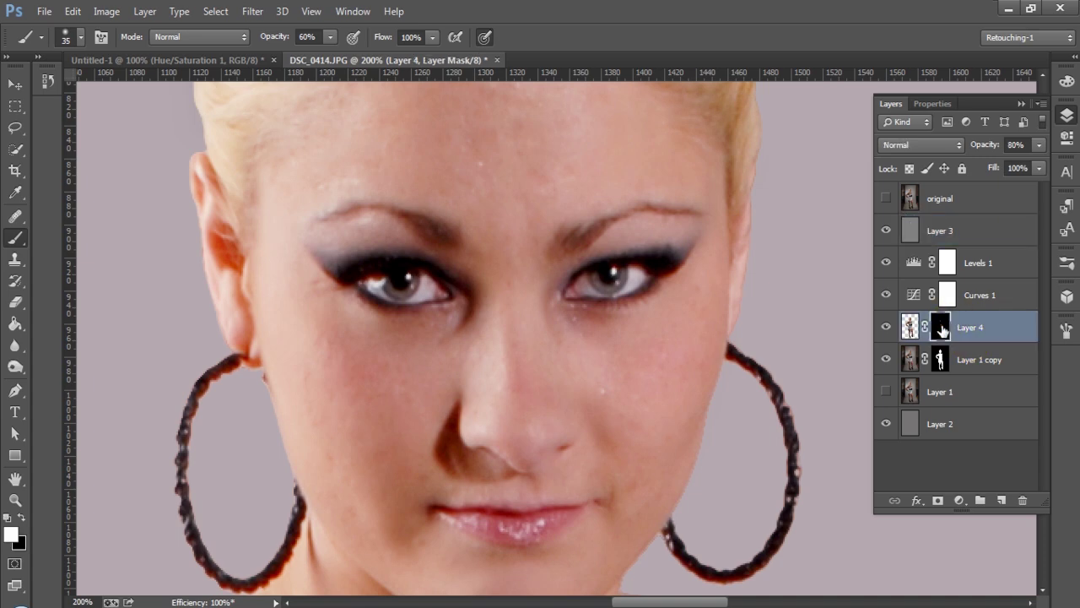
mouse_move(530, 343)
left_mouse_down()
mouse_move(405, 386)
mouse_move(305, 370)
mouse_move(569, 364)
left_mouse_up()
mouse_move(324, 384)
left_mouse_down()
mouse_move(296, 368)
mouse_move(318, 343)
mouse_move(384, 395)
mouse_move(373, 393)
mouse_move(319, 344)
mouse_move(411, 399)
mouse_move(396, 414)
mouse_move(425, 379)
mouse_move(369, 433)
mouse_move(413, 385)
mouse_move(394, 414)
mouse_move(418, 365)
mouse_move(383, 378)
mouse_move(404, 373)
mouse_move(383, 401)
mouse_move(406, 377)
mouse_move(387, 438)
mouse_move(391, 474)
mouse_move(373, 485)
mouse_move(390, 426)
mouse_move(411, 469)
mouse_move(400, 475)
mouse_move(384, 473)
mouse_move(688, 399)
mouse_move(616, 387)
left_mouse_up()
mouse_move(400, 465)
left_mouse_down()
mouse_move(402, 453)
mouse_move(406, 483)
mouse_move(398, 446)
mouse_move(501, 229)
mouse_move(486, 196)
mouse_move(525, 185)
mouse_move(488, 138)
left_mouse_up()
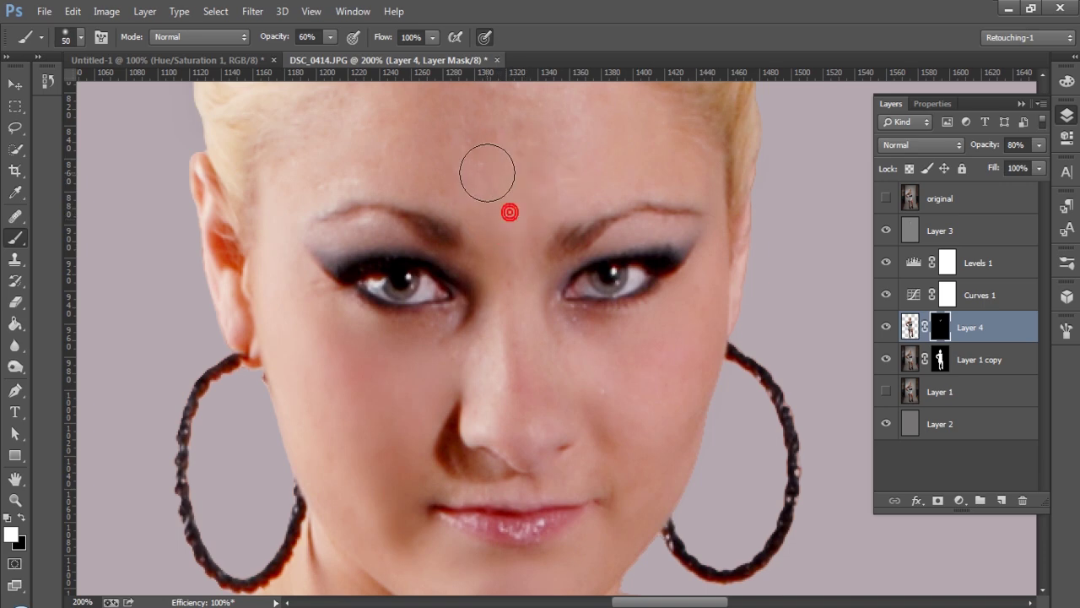
left_click(512, 116)
mouse_move(512, 117)
left_mouse_down()
mouse_move(358, 147)
mouse_move(492, 190)
mouse_move(482, 175)
mouse_move(505, 229)
mouse_move(522, 383)
mouse_move(520, 280)
mouse_move(457, 135)
mouse_move(449, 130)
mouse_move(589, 325)
mouse_move(610, 349)
left_mouse_up()
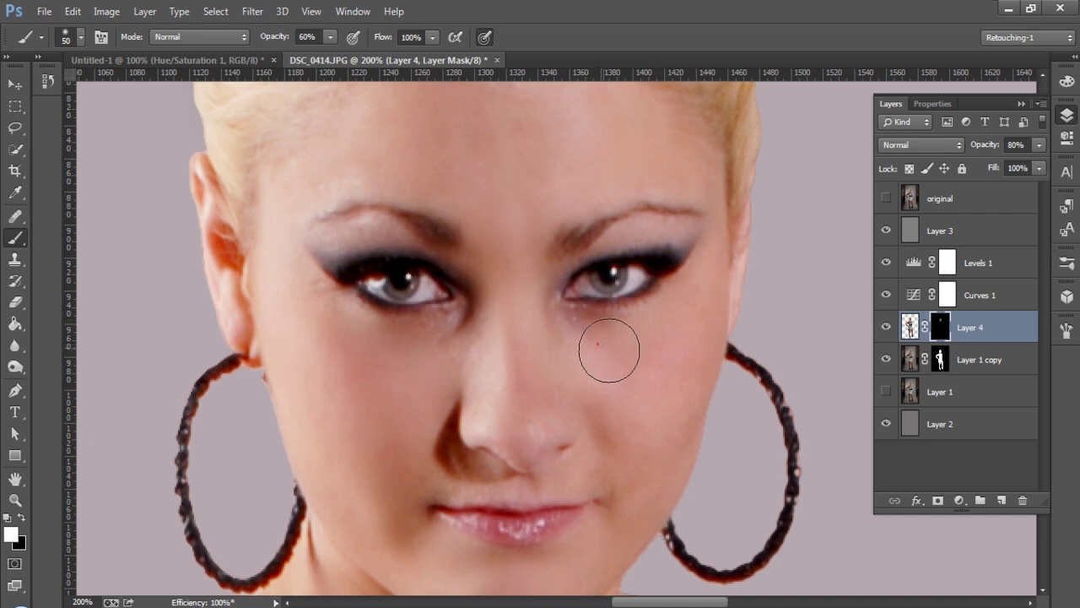
Brush again on Layer 4's mask at 50 px to smooth remaining uneven skin on the forehead and both cheeks
mouse_move(634, 397)
left_mouse_down()
mouse_move(641, 431)
mouse_move(647, 402)
mouse_move(653, 430)
mouse_move(667, 395)
mouse_move(671, 416)
mouse_move(676, 349)
mouse_move(654, 417)
mouse_move(535, 385)
mouse_move(411, 420)
mouse_move(416, 402)
mouse_move(380, 404)
mouse_move(447, 190)
mouse_move(511, 187)
left_mouse_up()
left_click(415, 393)
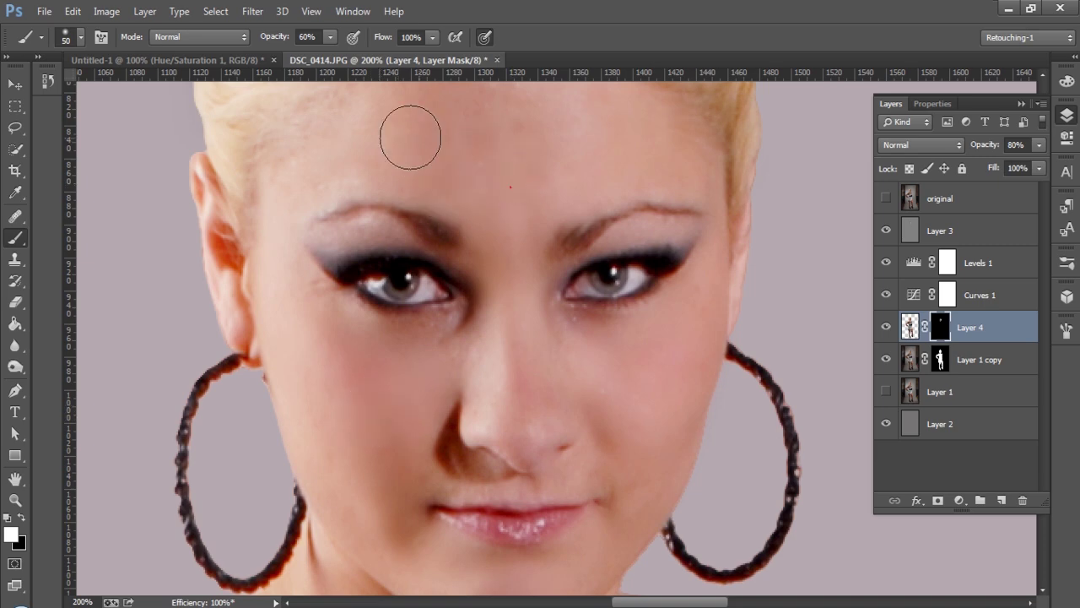
mouse_move(579, 122)
left_mouse_down()
mouse_move(637, 141)
mouse_move(564, 124)
mouse_move(497, 145)
mouse_move(506, 172)
mouse_move(485, 187)
mouse_move(494, 161)
mouse_move(358, 417)
mouse_move(340, 398)
left_mouse_up()
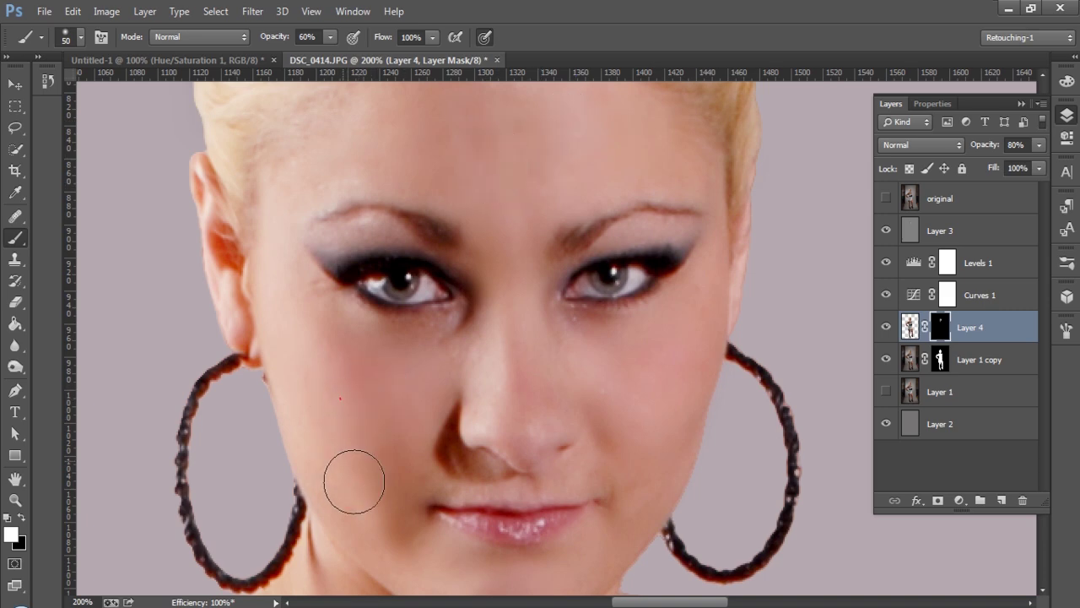
left_click_drag(648, 359, 651, 381)
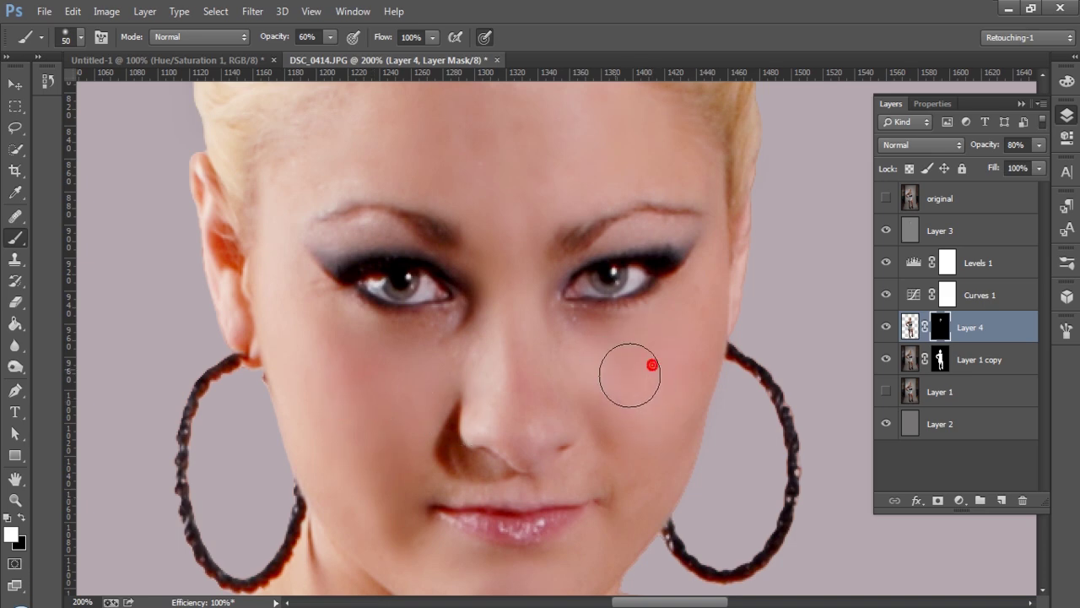
Reduce the brush to 10 px and paint Layer 4's mask under the eyes, beside the nose and around the mouth
left_click(629, 375)
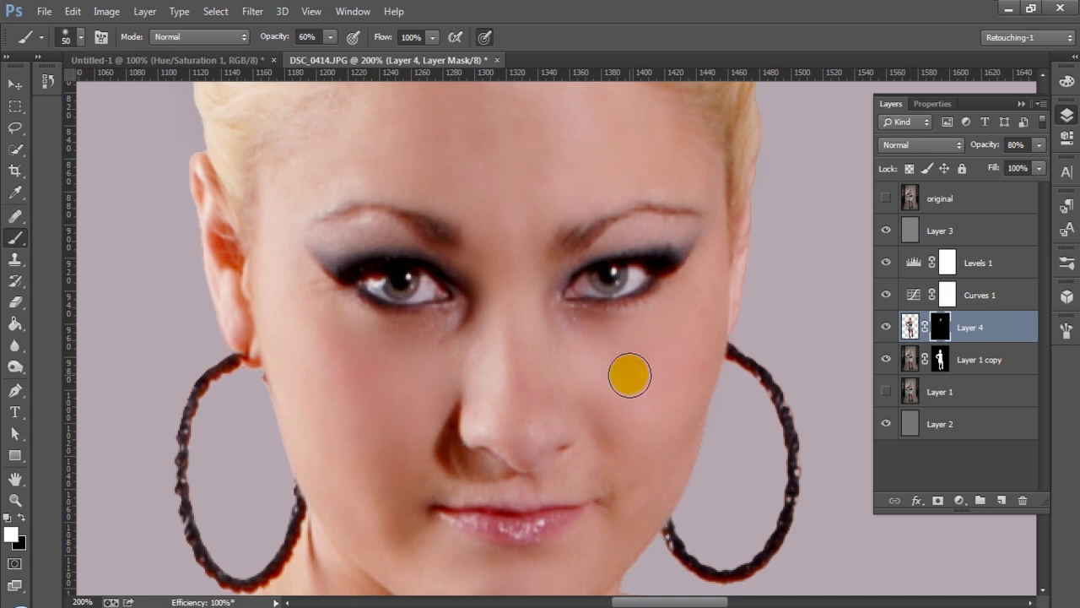
left_click_drag(630, 375, 607, 344)
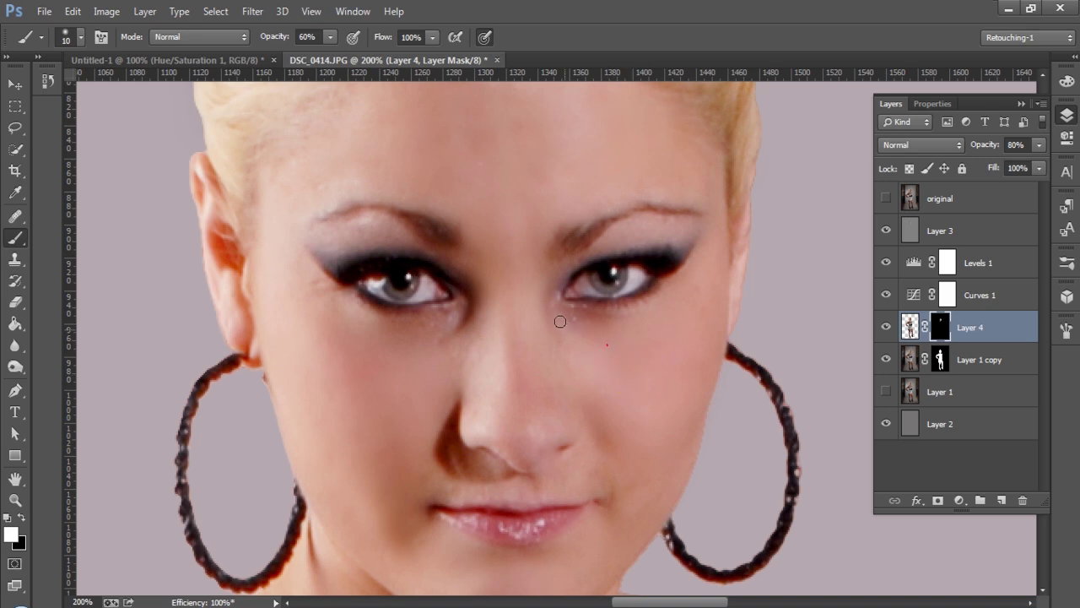
left_click(595, 346)
mouse_move(460, 314)
left_mouse_down()
mouse_move(388, 331)
mouse_move(399, 365)
mouse_move(618, 379)
mouse_move(616, 354)
mouse_move(591, 346)
left_mouse_up()
left_click(608, 430)
left_click_drag(607, 431, 614, 421)
mouse_move(523, 439)
left_mouse_down()
mouse_move(513, 366)
mouse_move(499, 385)
mouse_move(508, 309)
mouse_move(526, 378)
mouse_move(558, 411)
mouse_move(519, 350)
mouse_move(508, 228)
mouse_move(494, 245)
mouse_move(522, 188)
mouse_move(502, 168)
mouse_move(532, 160)
mouse_move(381, 185)
mouse_move(290, 186)
mouse_move(358, 118)
mouse_move(316, 173)
mouse_move(335, 379)
left_mouse_up()
mouse_move(626, 496)
left_mouse_down()
mouse_move(635, 453)
mouse_move(645, 472)
mouse_move(644, 443)
mouse_move(639, 471)
left_mouse_up()
left_click(560, 545)
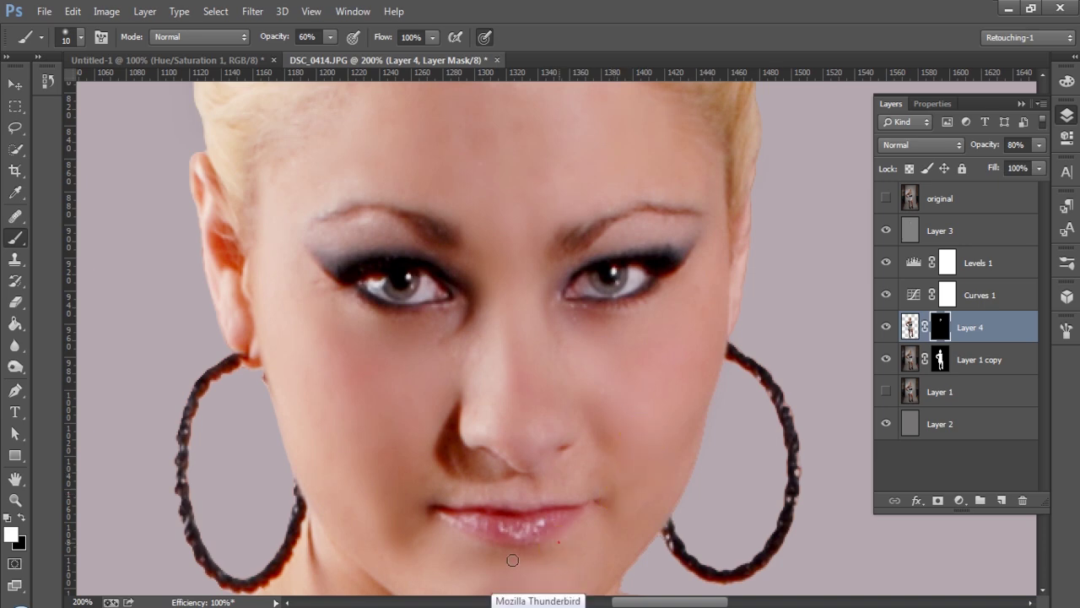
mouse_move(355, 504)
left_mouse_down()
mouse_move(349, 447)
mouse_move(623, 529)
mouse_move(739, 443)
left_mouse_up()
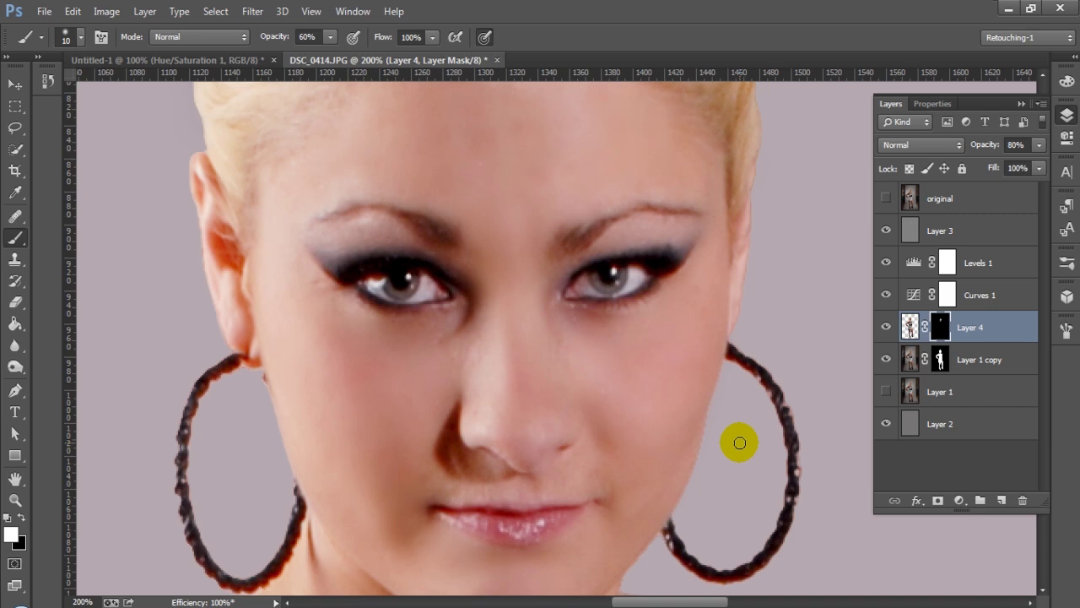
Compare the face with Layer 4 hidden and shown, and brush its mask over the forehead at 25 px
key("ctrl+minus")
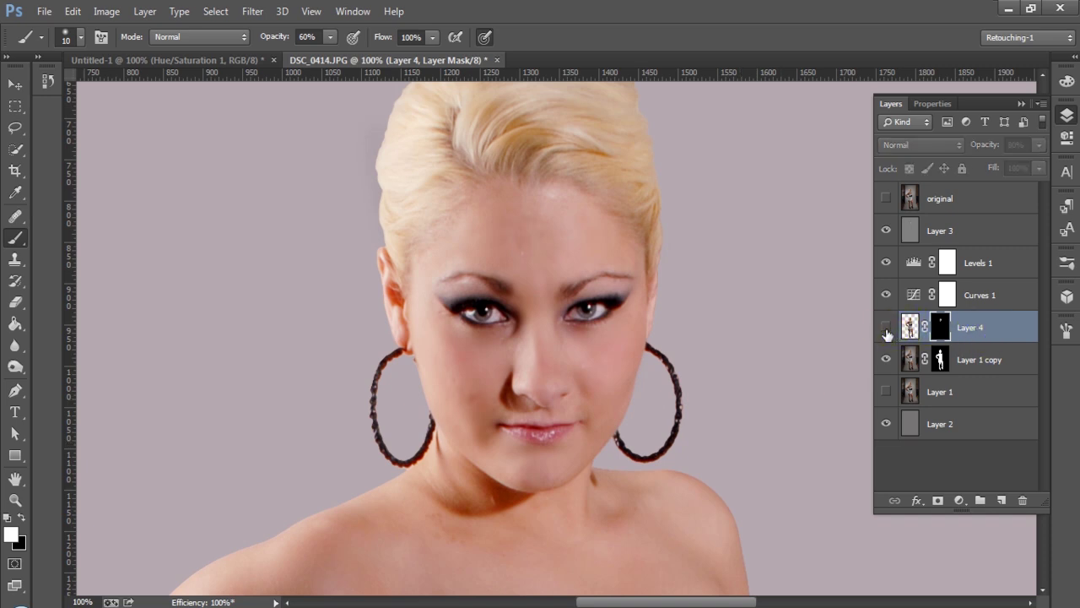
left_click(886, 329)
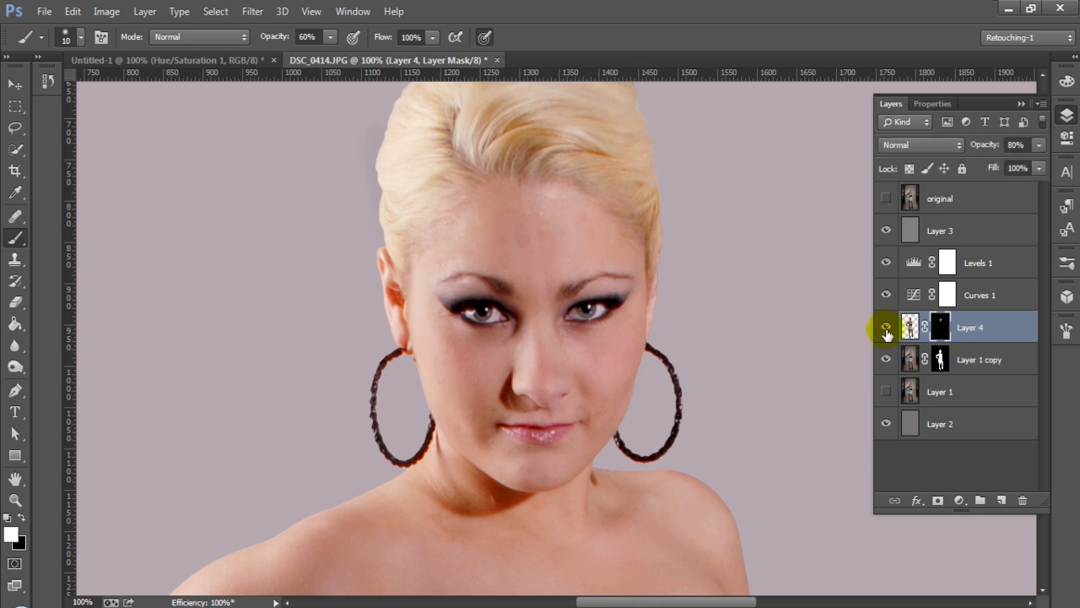
left_click(565, 225)
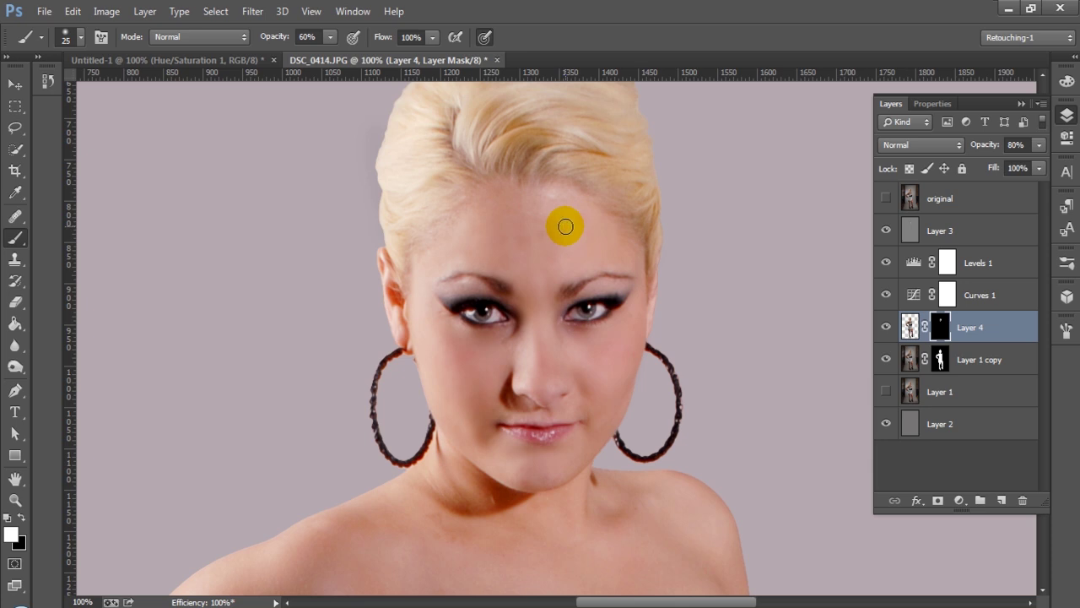
left_click_drag(565, 226, 565, 240)
left_click(509, 239)
Make Layer 4's image active instead of its mask and look up Gaussian Blur among the blur filters
left_click(919, 326)
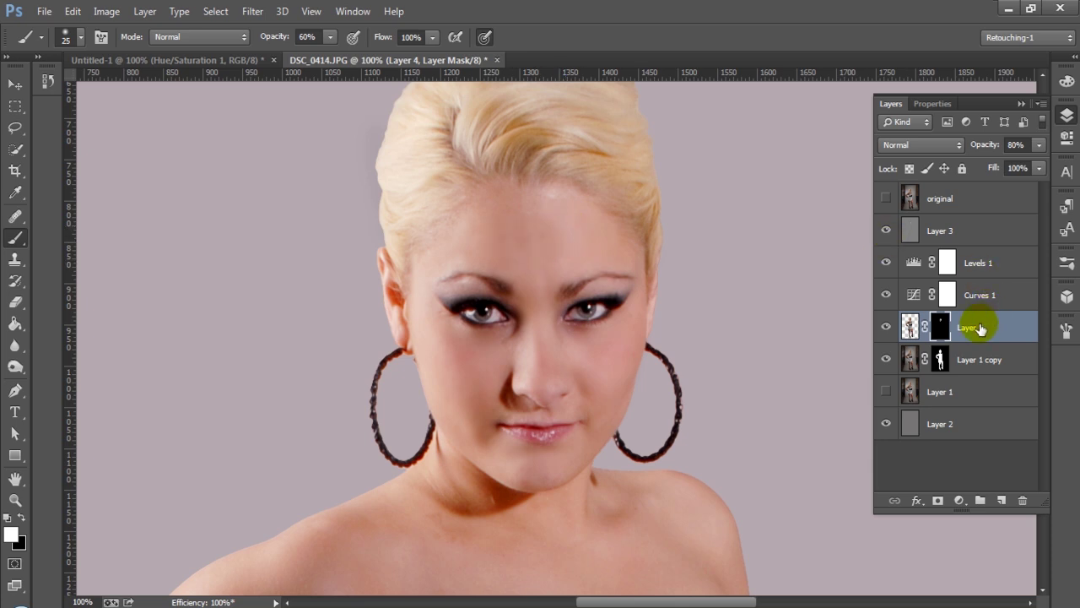
left_click(909, 329)
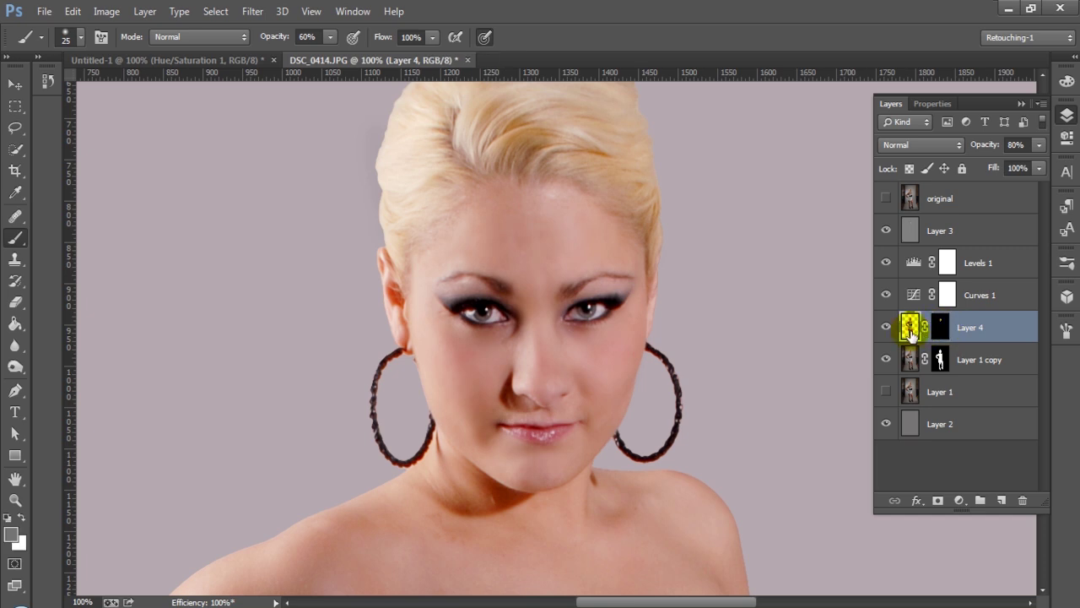
left_click(430, 164)
left_click(252, 10)
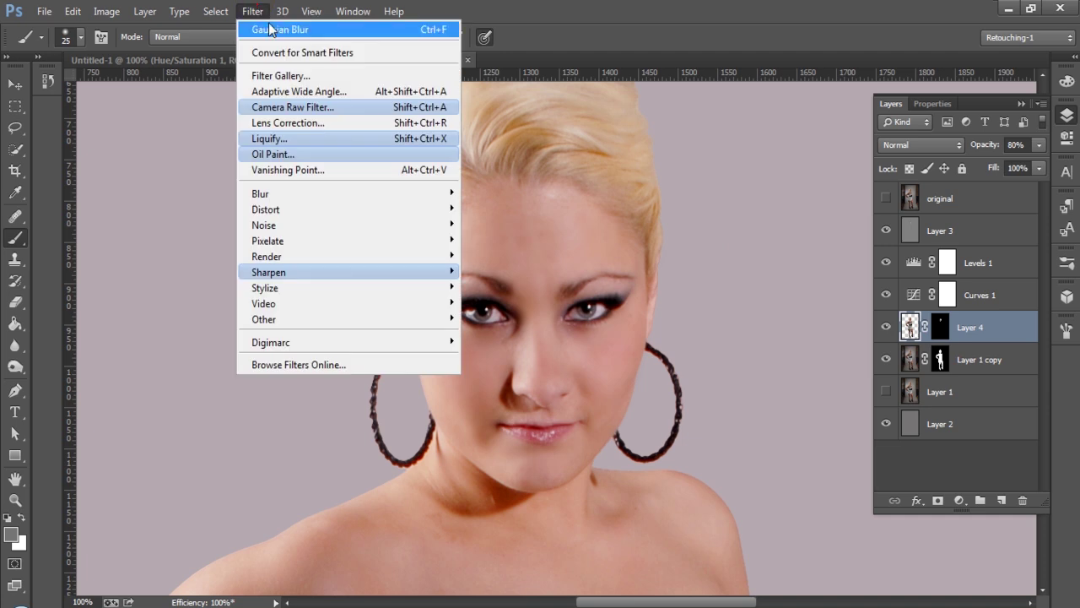
left_click(270, 31)
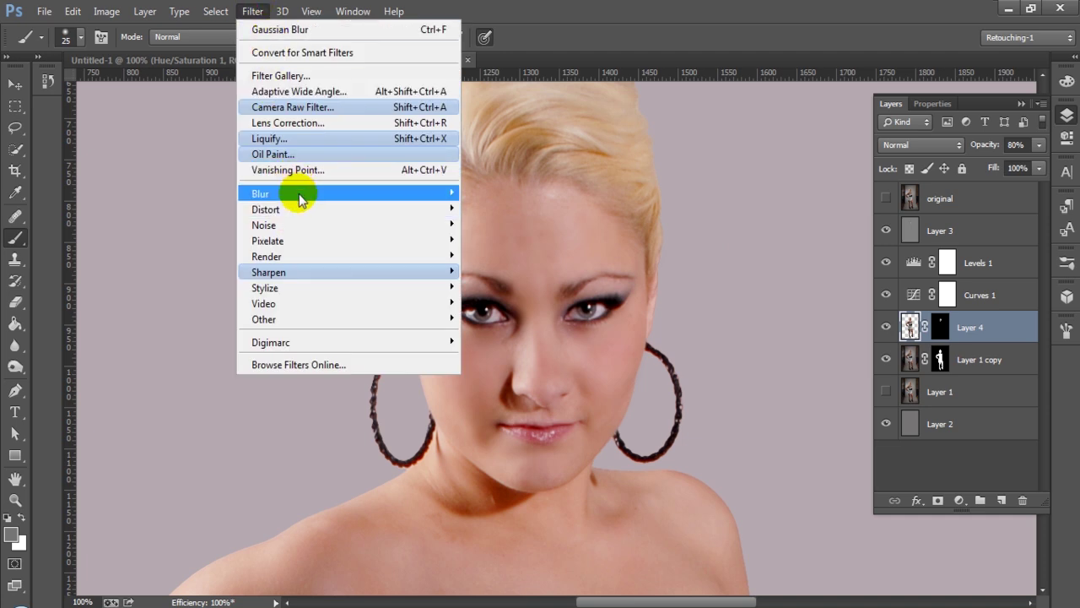
mouse_move(313, 194)
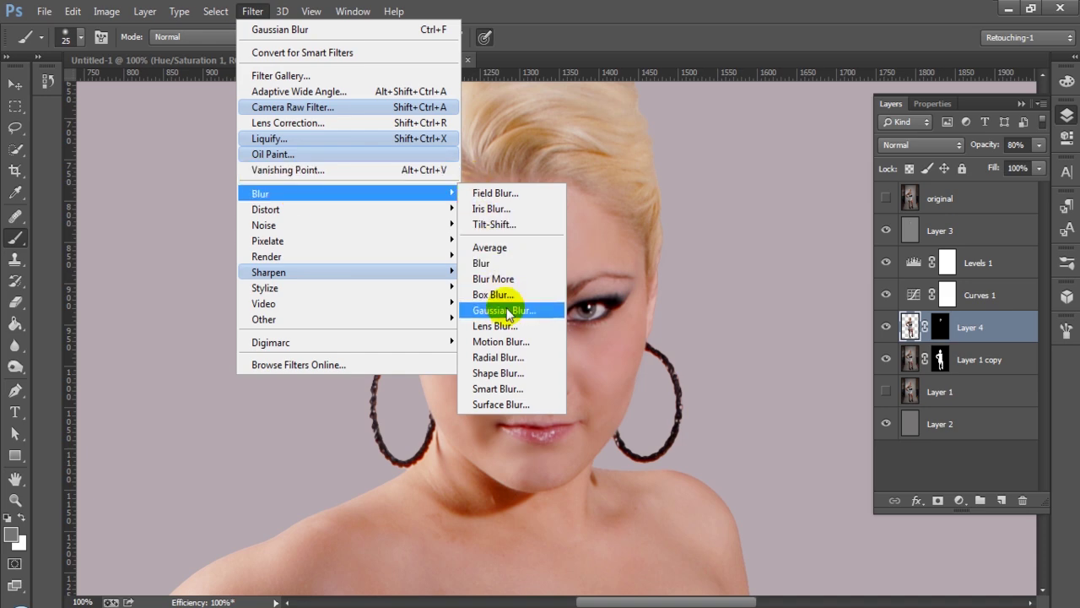
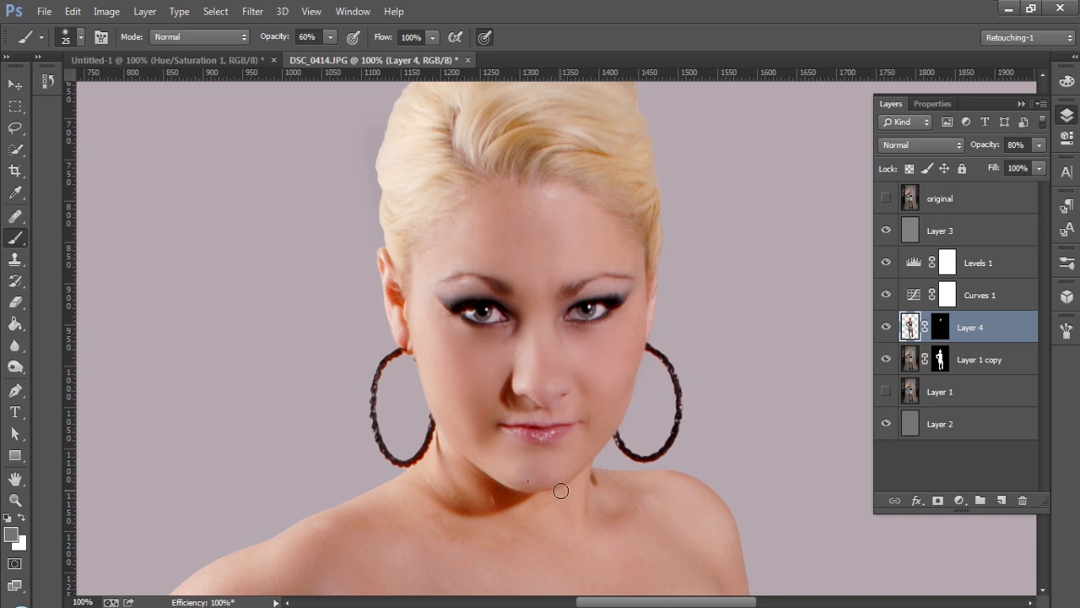
Return to Layer 4's mask and paint it at 25 px over the chin, jaw, neck, upper chest and face
left_click(560, 491, "ctrl")
left_click(938, 331)
left_click(526, 482)
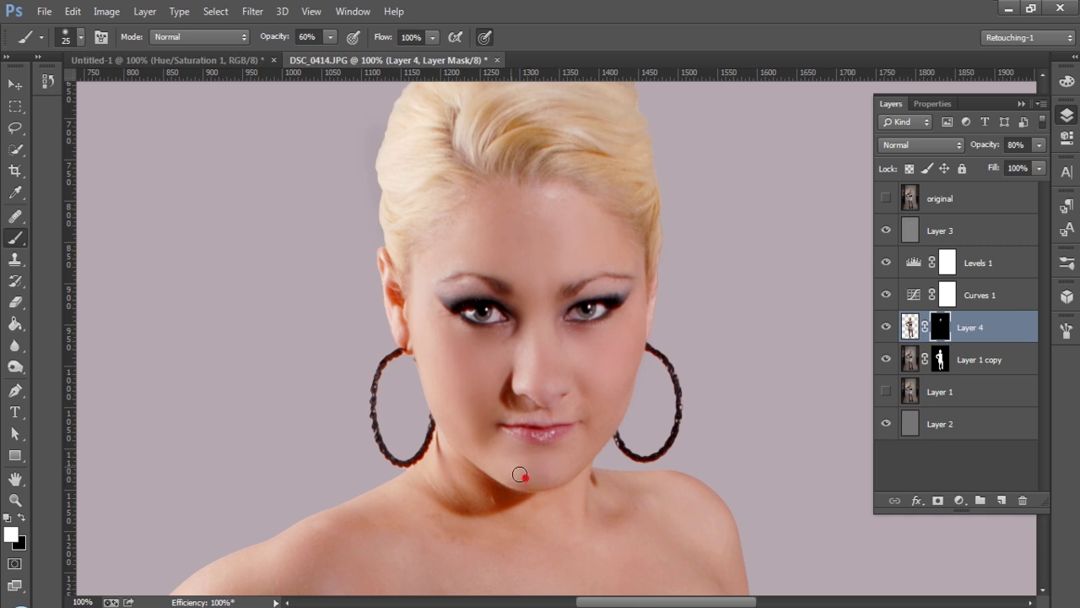
mouse_move(600, 471)
left_mouse_down()
mouse_move(536, 477)
mouse_move(465, 438)
mouse_move(421, 530)
mouse_move(382, 530)
mouse_move(384, 539)
mouse_move(430, 538)
mouse_move(416, 527)
mouse_move(442, 524)
left_mouse_up()
mouse_move(473, 503)
left_mouse_down()
mouse_move(435, 499)
mouse_move(454, 507)
mouse_move(436, 490)
mouse_move(508, 530)
mouse_move(473, 508)
mouse_move(502, 540)
mouse_move(495, 546)
mouse_move(444, 517)
mouse_move(498, 552)
mouse_move(440, 521)
mouse_move(483, 551)
mouse_move(559, 556)
mouse_move(473, 529)
left_mouse_up()
mouse_move(412, 569)
left_mouse_down()
mouse_move(442, 579)
mouse_move(455, 568)
mouse_move(409, 535)
mouse_move(498, 606)
mouse_move(444, 534)
mouse_move(485, 565)
mouse_move(427, 517)
mouse_move(563, 376)
mouse_move(572, 319)
mouse_move(464, 253)
mouse_move(449, 258)
mouse_move(484, 241)
left_mouse_up()
mouse_move(569, 219)
left_mouse_down()
mouse_move(538, 212)
mouse_move(581, 219)
mouse_move(558, 204)
mouse_move(585, 218)
mouse_move(489, 220)
mouse_move(455, 236)
mouse_move(462, 307)
mouse_move(511, 374)
mouse_move(468, 449)
left_mouse_up()
left_click_drag(615, 347, 664, 362)
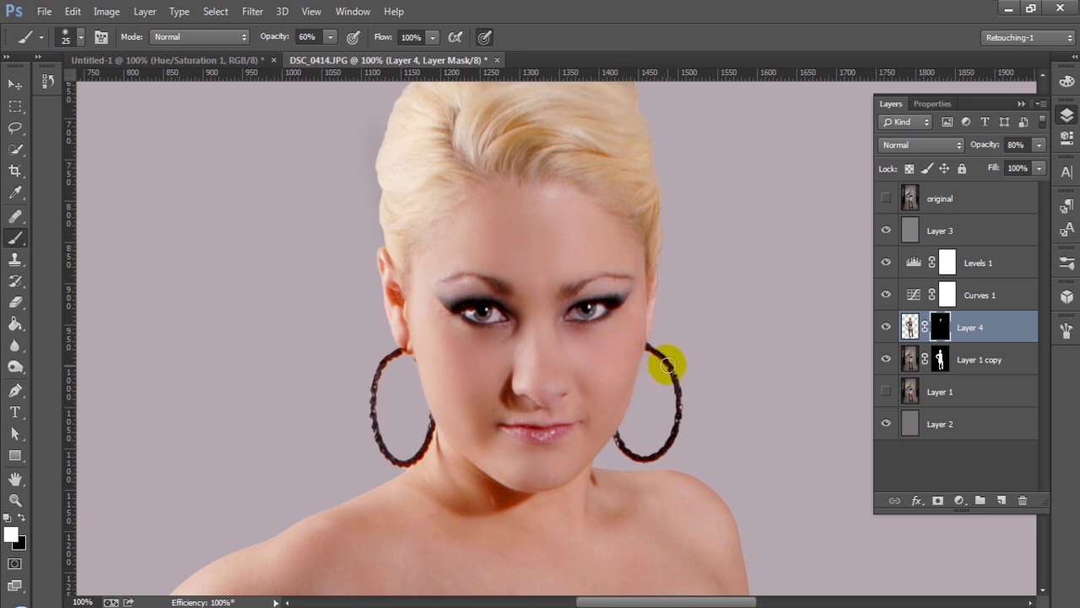
Try the Soft Light and Lighten blend modes on Layer 4, comparing the Lighten version with the layer hidden and shown
left_click(947, 146)
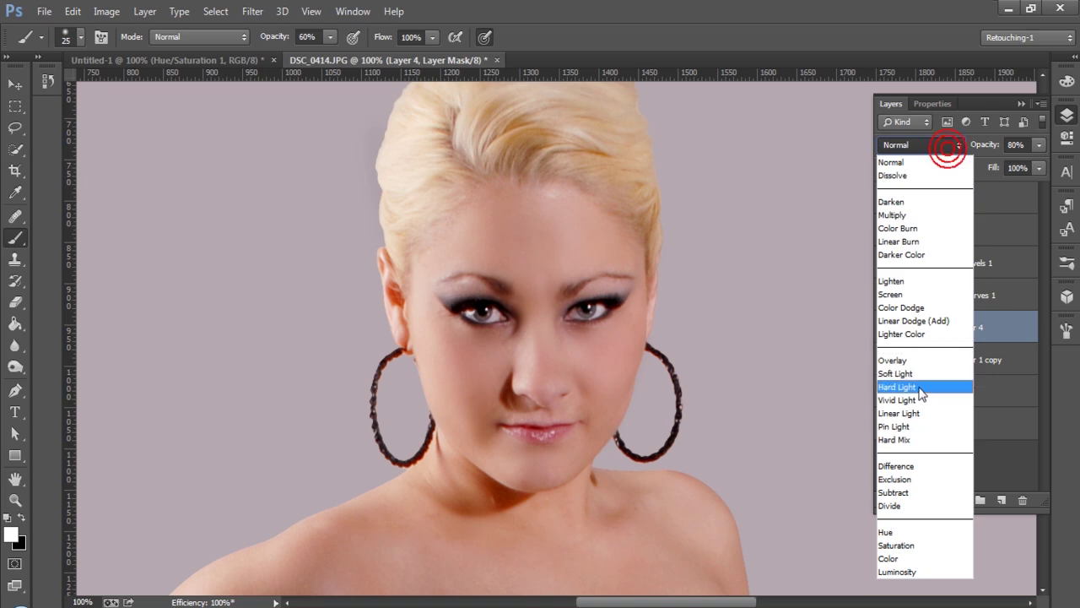
mouse_move(920, 391)
left_mouse_down()
mouse_move(928, 321)
mouse_move(914, 494)
mouse_move(913, 373)
left_mouse_up()
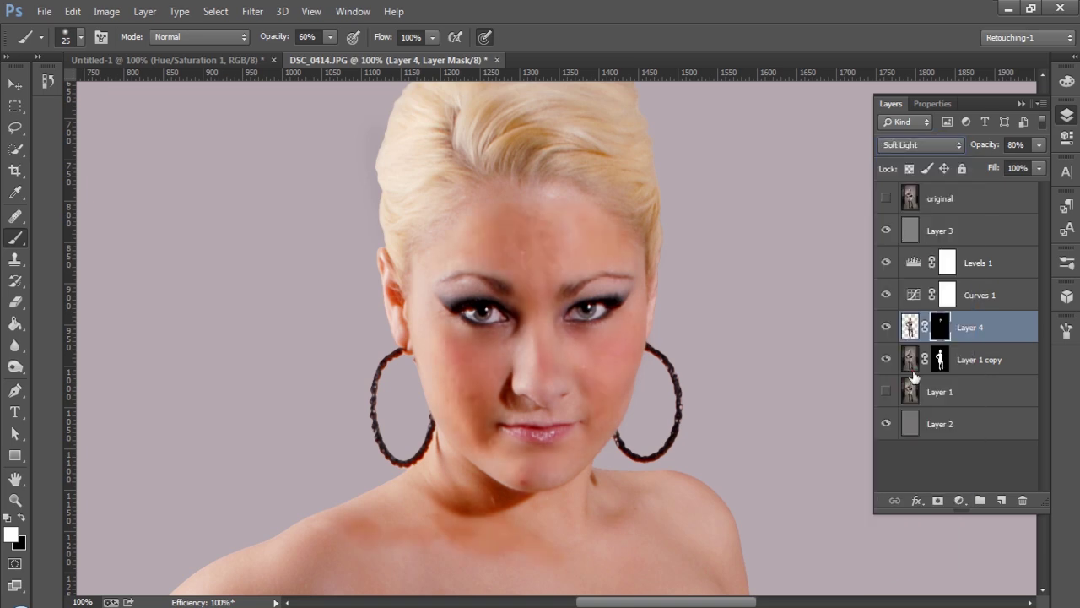
left_click(948, 147)
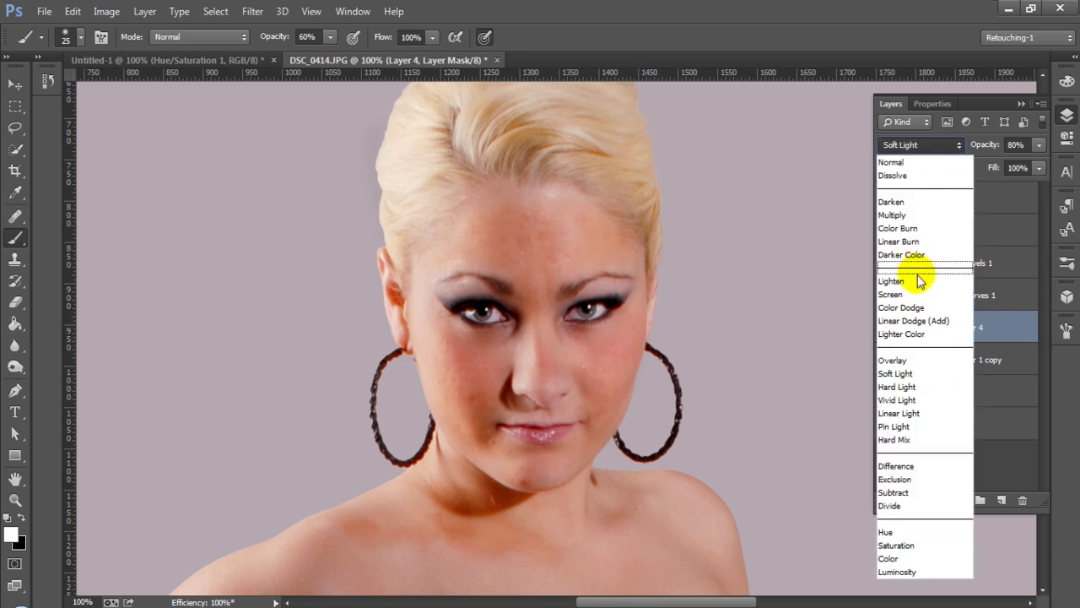
left_click_drag(918, 294, 916, 281)
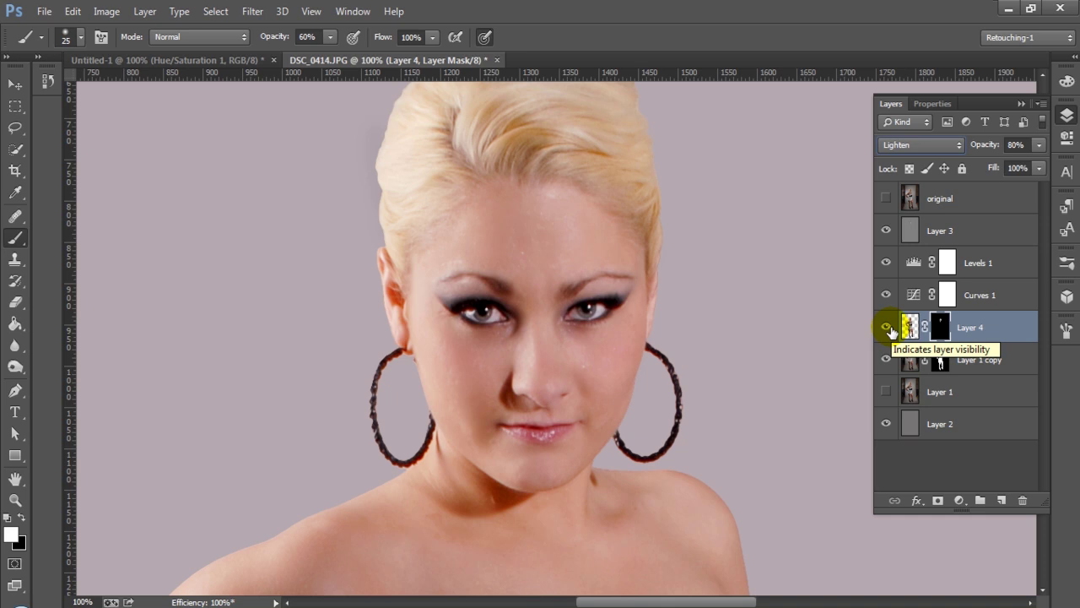
left_click(887, 327)
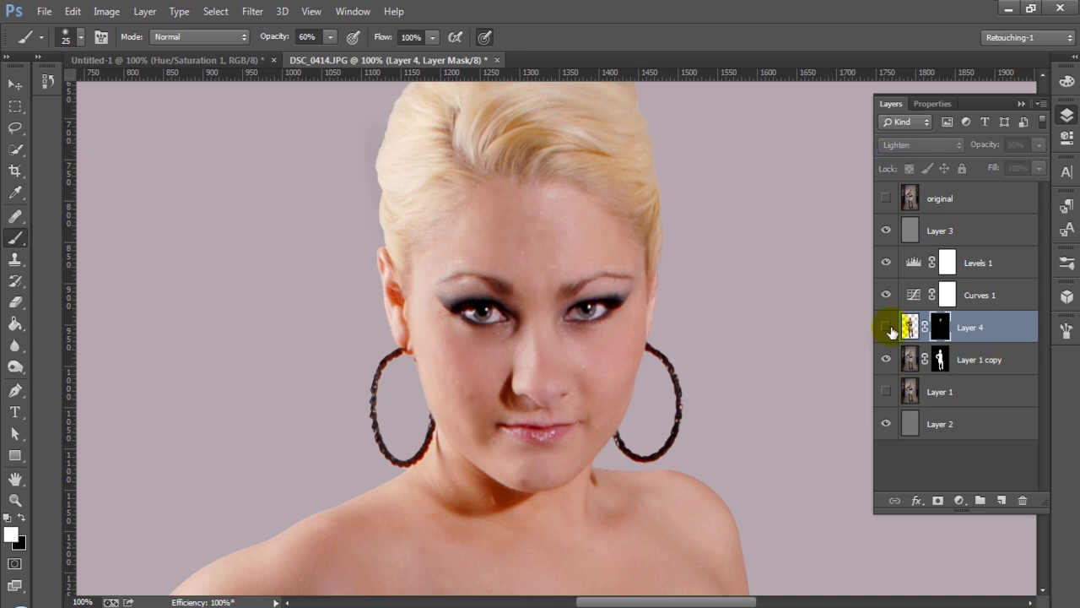
left_click(886, 327)
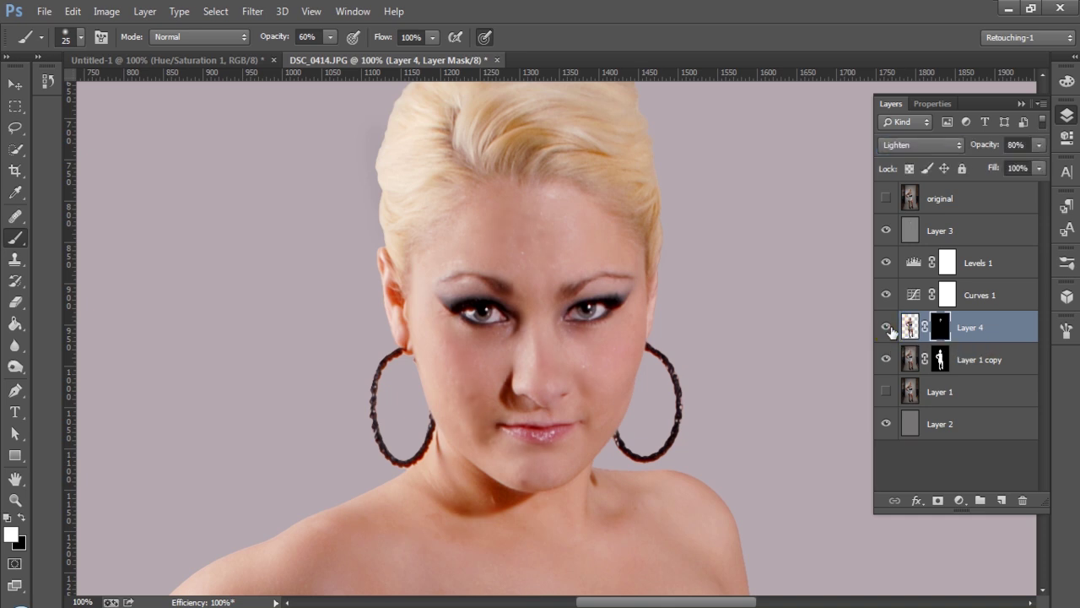
left_click_drag(893, 327, 906, 358)
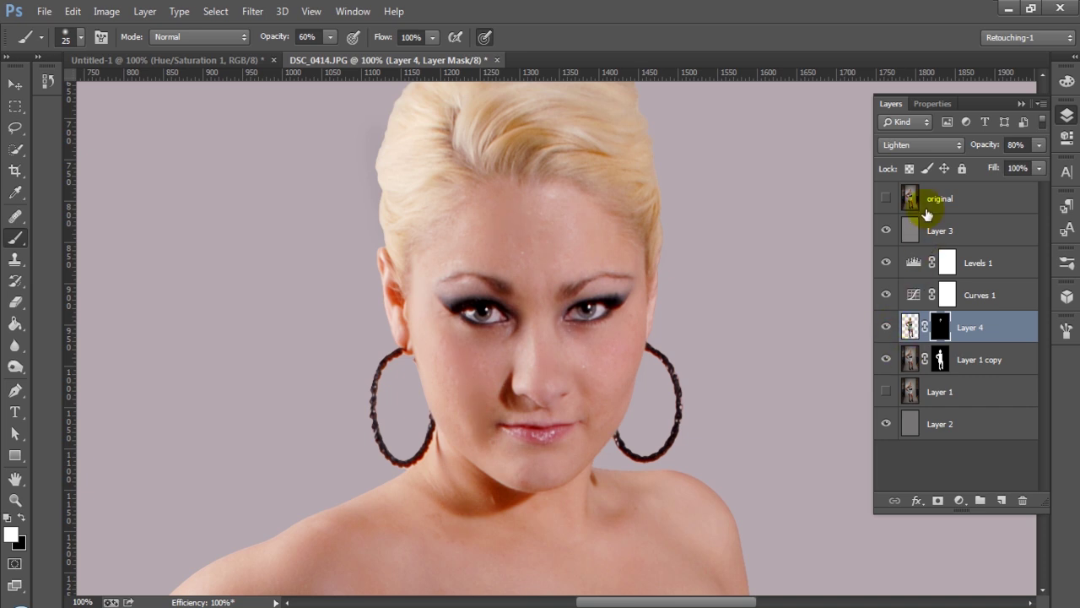
Set Layer 4's blend mode to Normal and compare the retouched portrait with the "original" layer shown and hidden
left_click(922, 145)
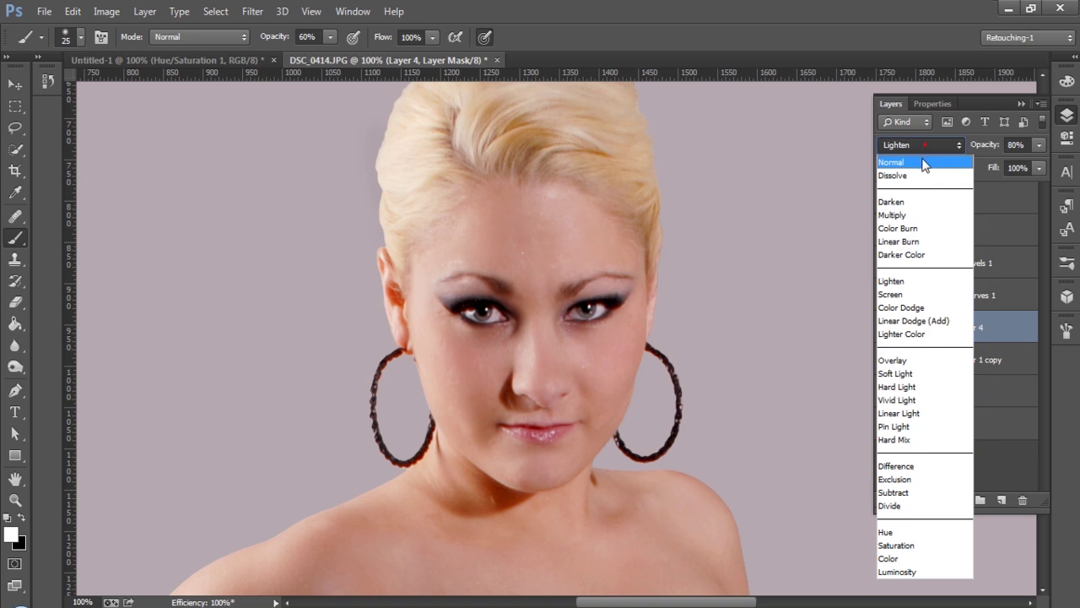
left_click(923, 163)
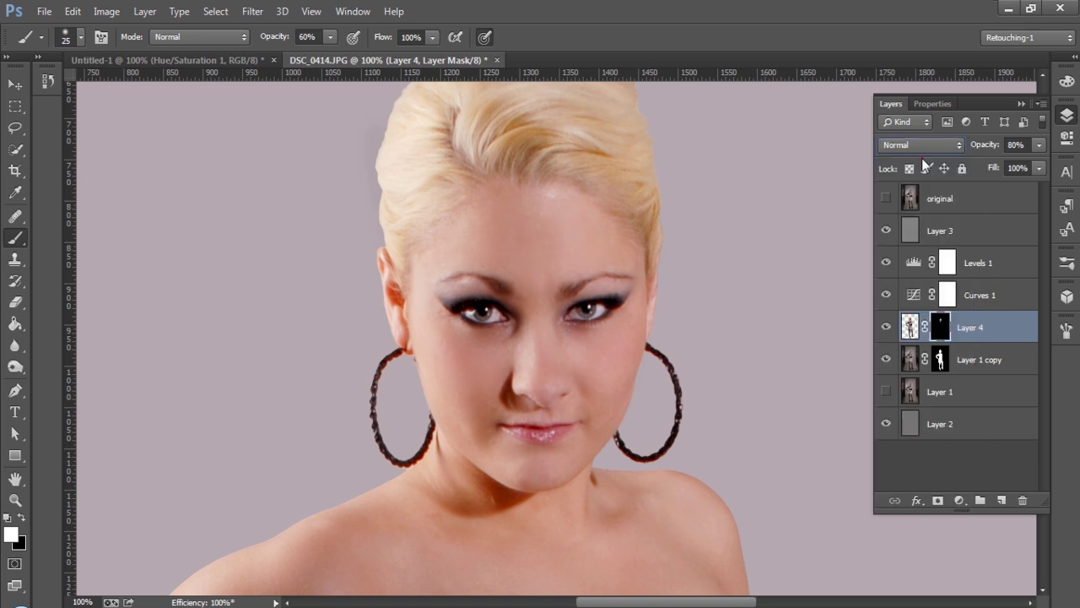
left_click(922, 161)
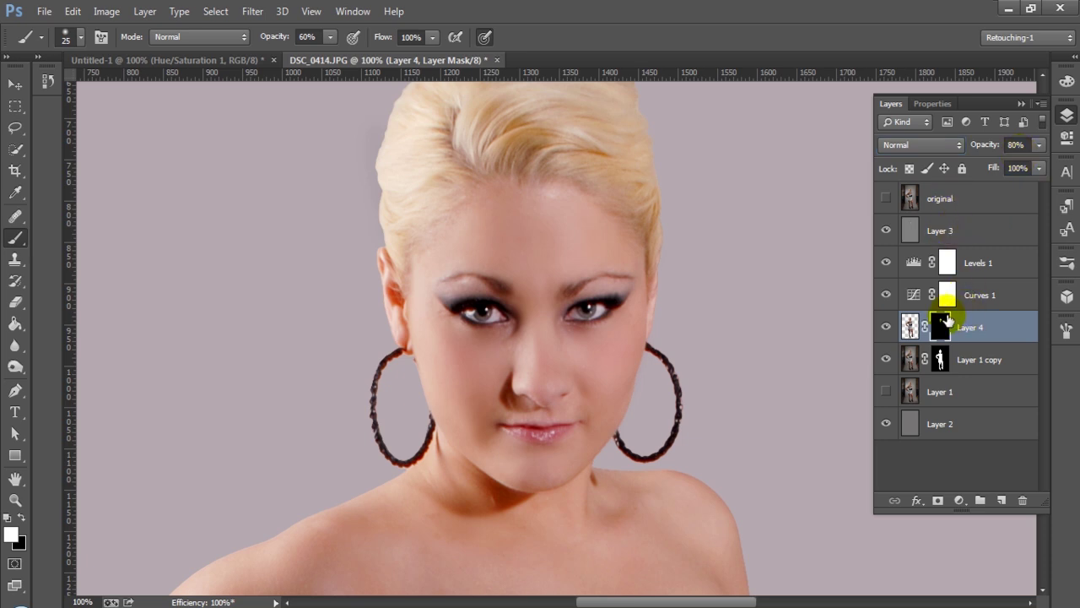
left_click(885, 199)
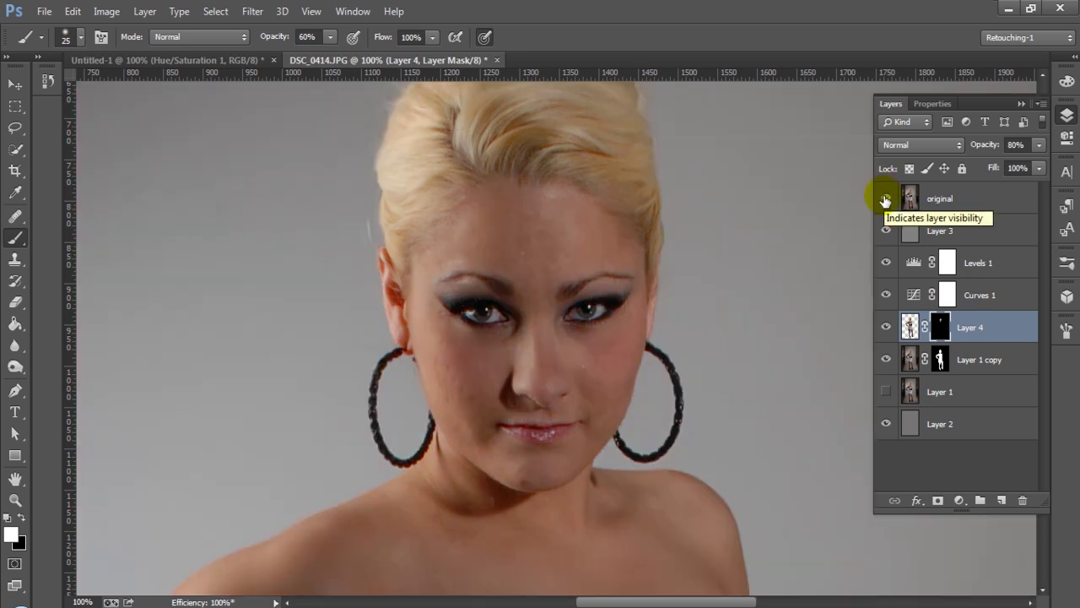
left_click(886, 199)
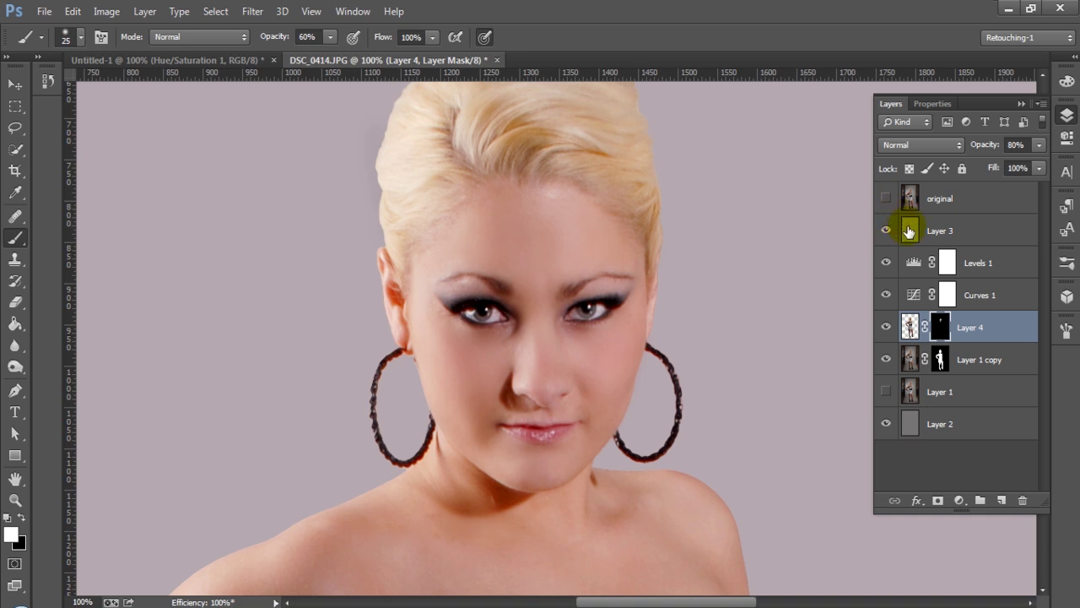
Activate Layer 3 and apply the Burn tool to the bridge of the nose with the brush reduced to 25 px
left_click(909, 232)
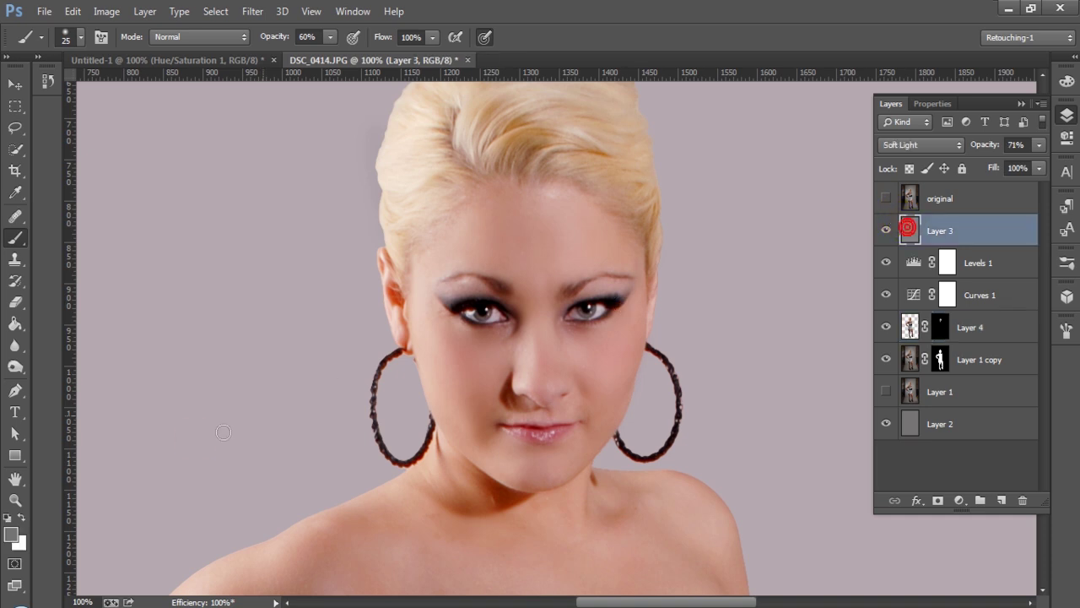
left_click(15, 367)
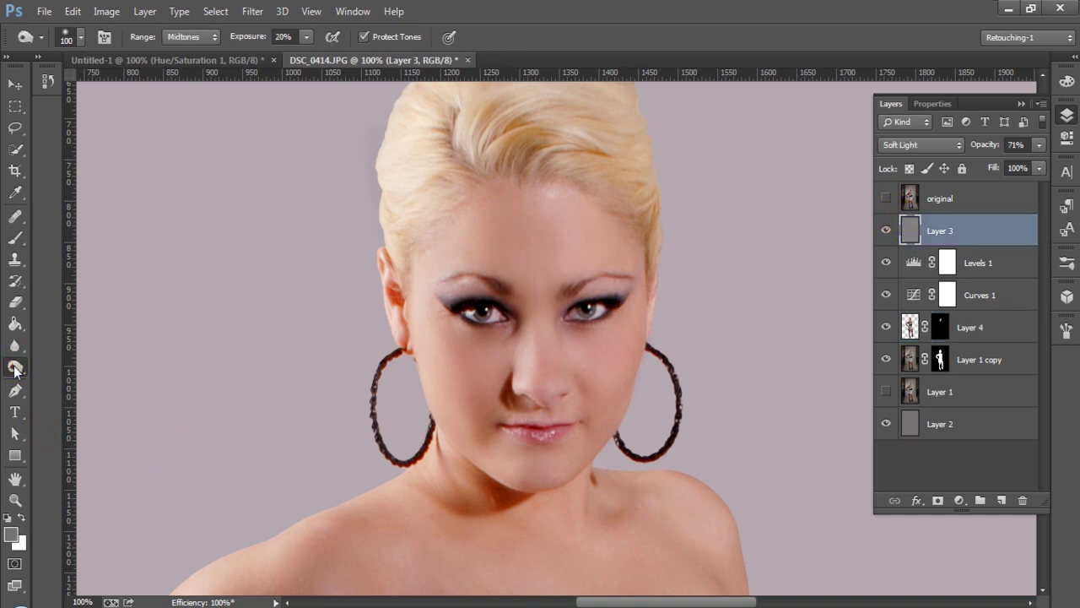
left_click(570, 432)
key("bracketleft")
key("bracketleft")
key("bracketleft")
key("bracketleft")
key("bracketleft")
key("bracketleft")
key("bracketleft")
left_click(537, 339)
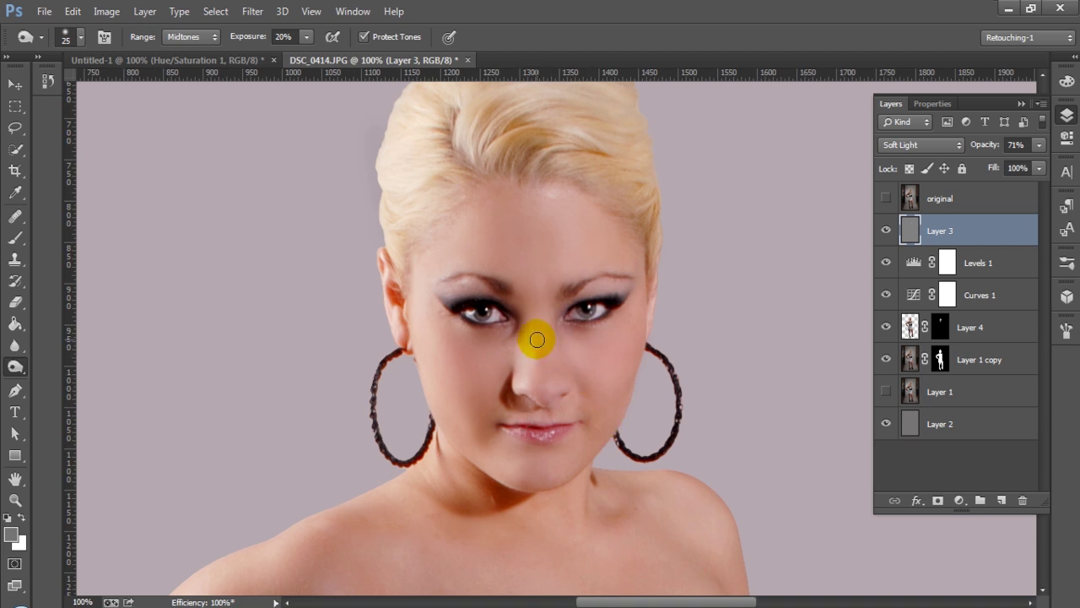
Continue the Burn tool strokes on Layer 3 around the nose, brows, lips and both cheeks below the eyes
left_click(543, 405)
left_click(567, 395)
left_click(564, 387)
mouse_move(538, 284)
left_mouse_down()
mouse_move(522, 293)
mouse_move(482, 281)
left_mouse_up()
mouse_move(542, 427)
left_mouse_down()
mouse_move(514, 441)
mouse_move(511, 420)
mouse_move(507, 427)
mouse_move(574, 453)
mouse_move(580, 381)
mouse_move(549, 430)
mouse_move(523, 434)
left_mouse_up()
left_click_drag(599, 430, 579, 382)
mouse_move(519, 350)
left_mouse_down()
mouse_move(526, 357)
mouse_move(532, 334)
mouse_move(517, 336)
left_mouse_up()
mouse_move(569, 358)
left_mouse_down()
mouse_move(593, 424)
mouse_move(560, 334)
mouse_move(588, 412)
mouse_move(619, 443)
mouse_move(585, 352)
mouse_move(568, 342)
mouse_move(641, 254)
mouse_move(541, 312)
mouse_move(558, 247)
mouse_move(565, 287)
mouse_move(561, 347)
left_mouse_up()
mouse_move(632, 344)
left_mouse_down()
mouse_move(620, 379)
mouse_move(495, 421)
mouse_move(429, 379)
mouse_move(447, 350)
left_mouse_up()
Make Layer 4's mask active again
key("shift+alt+n")
left_click(944, 328)
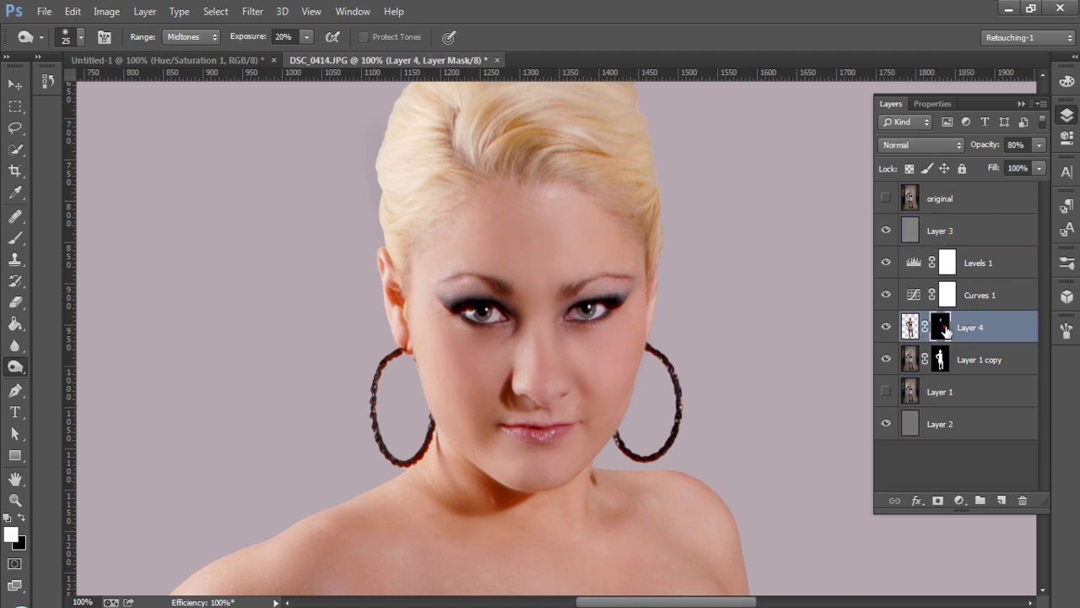
left_click(1000, 314)
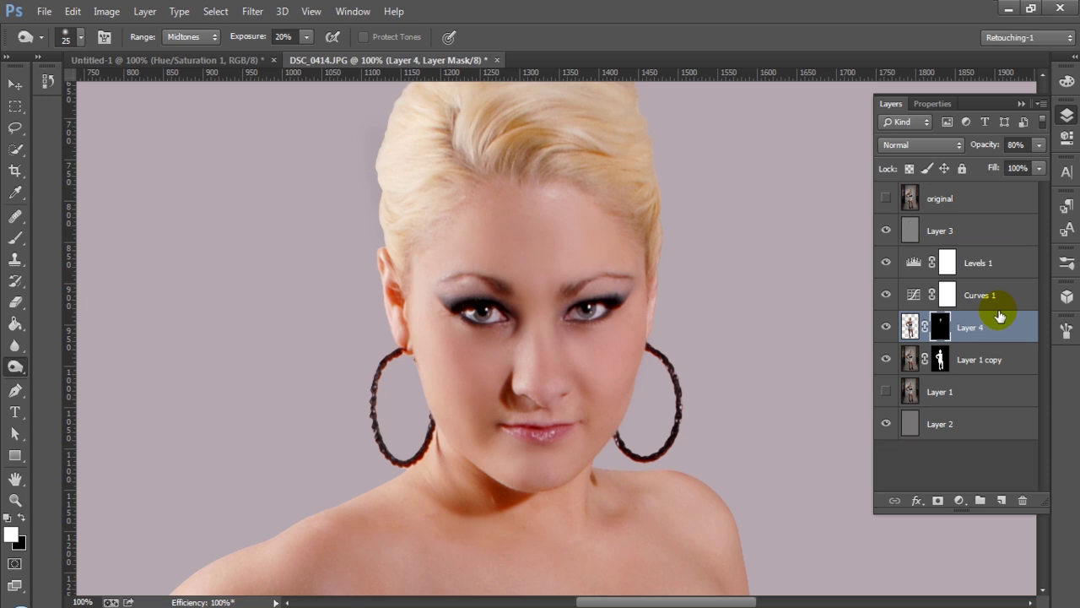